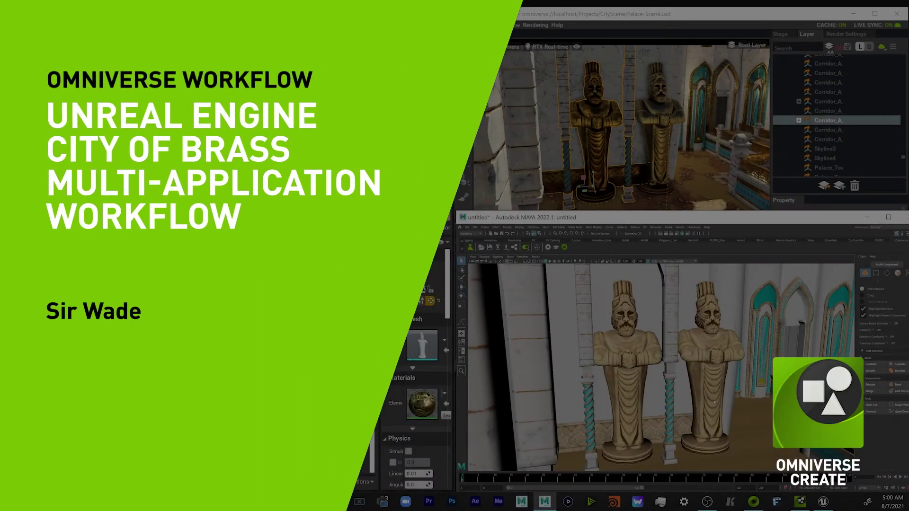
- Give the torus the Brushed_Antique_Copper material and view it from above in Maya
right_click_drag(676, 192, 615, 207)
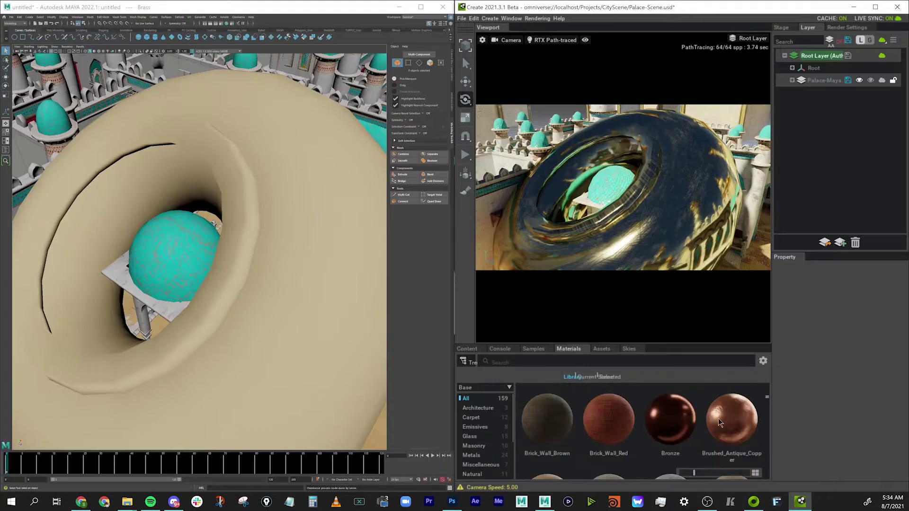
mouse_move(732, 419)
left_mouse_down()
mouse_move(672, 195)
mouse_move(667, 214)
left_mouse_up()
scroll(266, 266, "down", 3)
left_click_drag(266, 265, 249, 266, "alt")
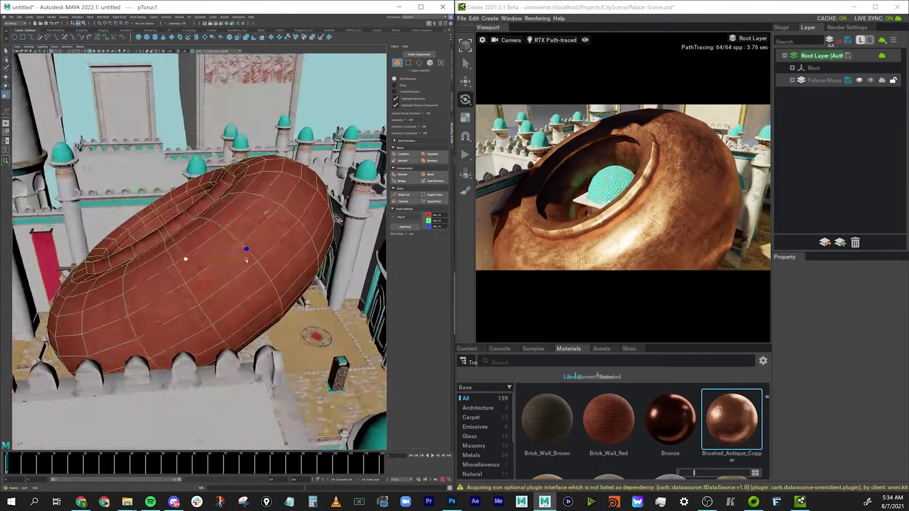
left_click_drag(246, 260, 186, 258, "alt")
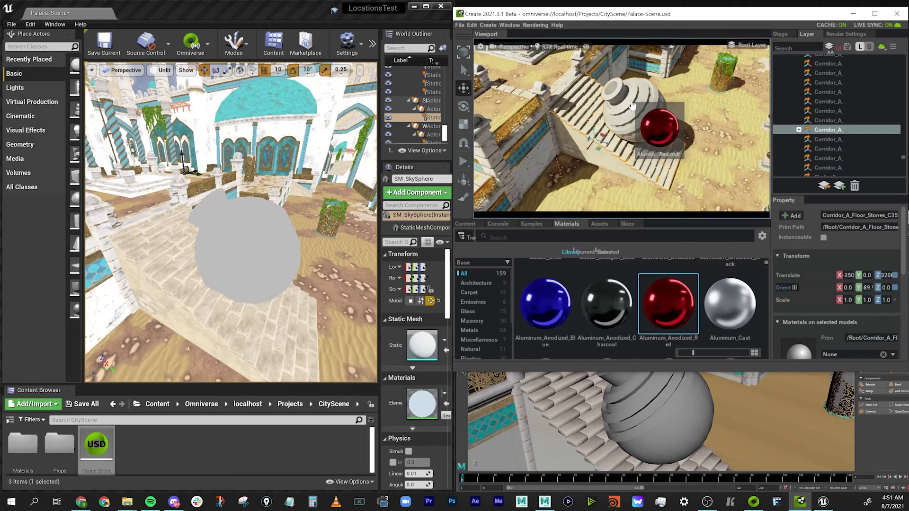
- Make the sphere Aluminum_Anodized_Red, then blue anodized aluminium, with the Unreal viewport lit
left_click_drag(633, 105, 634, 107)
left_click(162, 70)
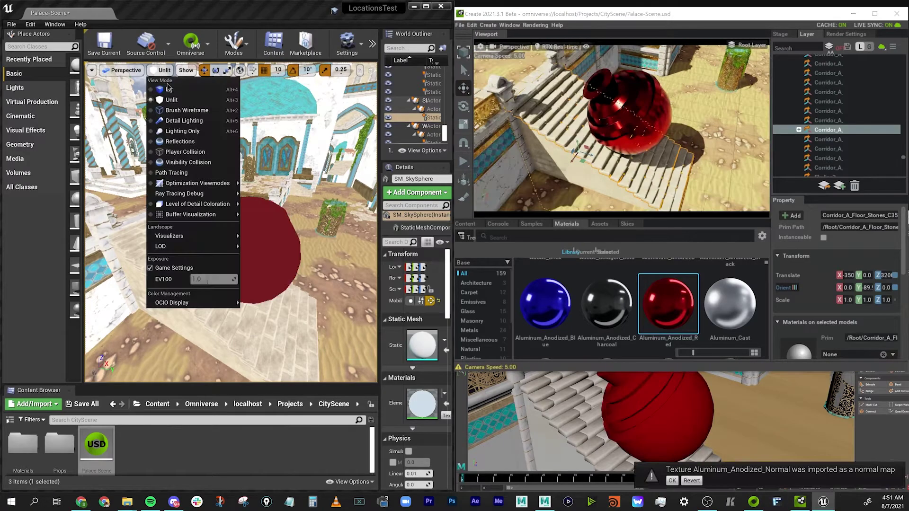
left_click(169, 90)
left_click_drag(545, 303, 649, 109)
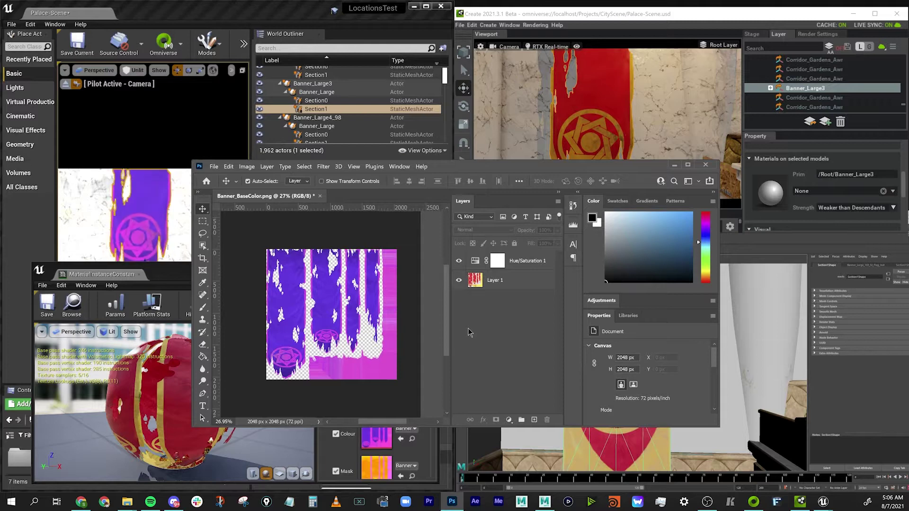
left_click(137, 274)
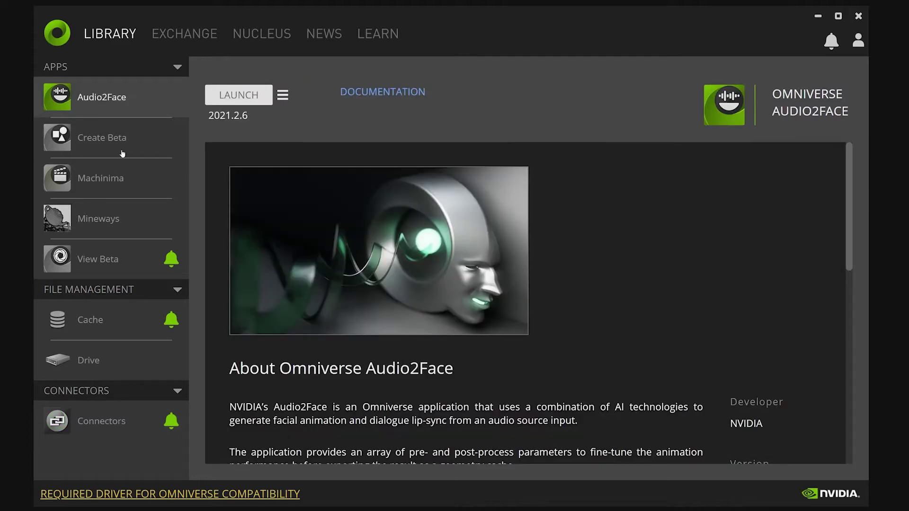
- Look over the Create Beta and Omniverse Drive details in the Launcher library
left_click(183, 148)
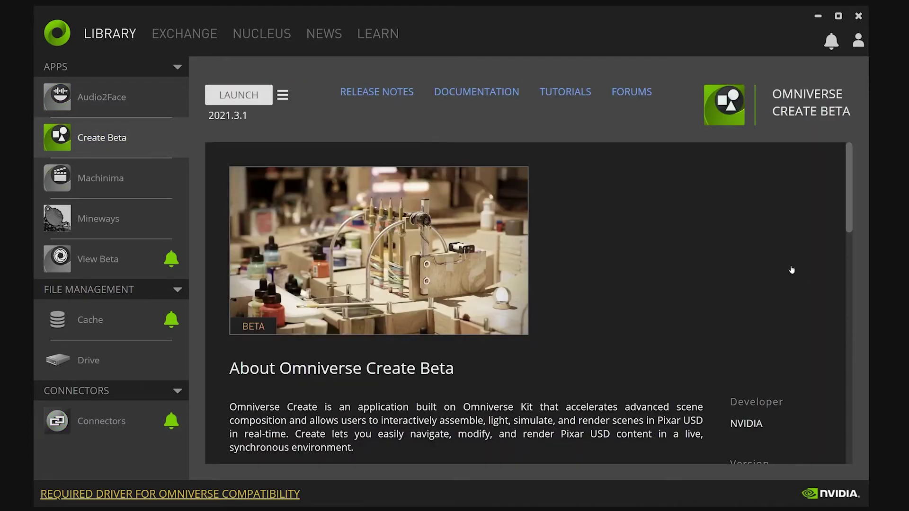
left_click(116, 360)
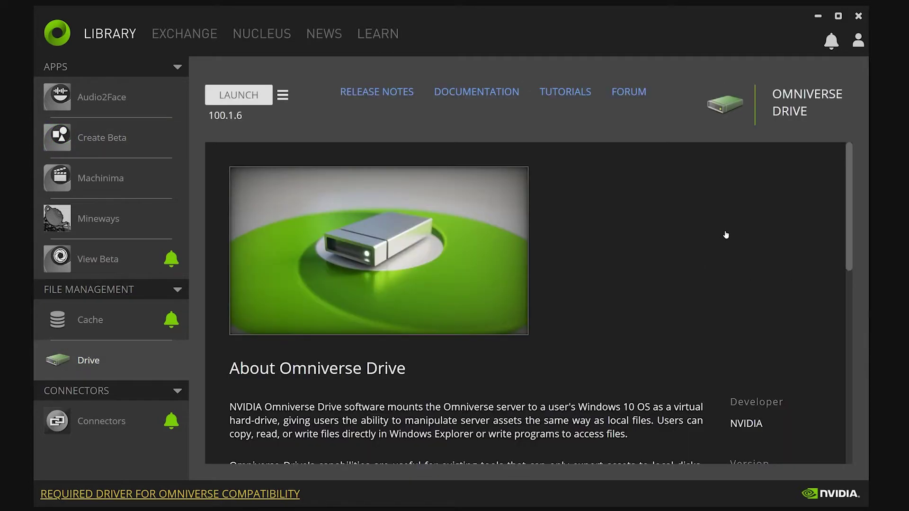
left_click_drag(850, 188, 870, 284)
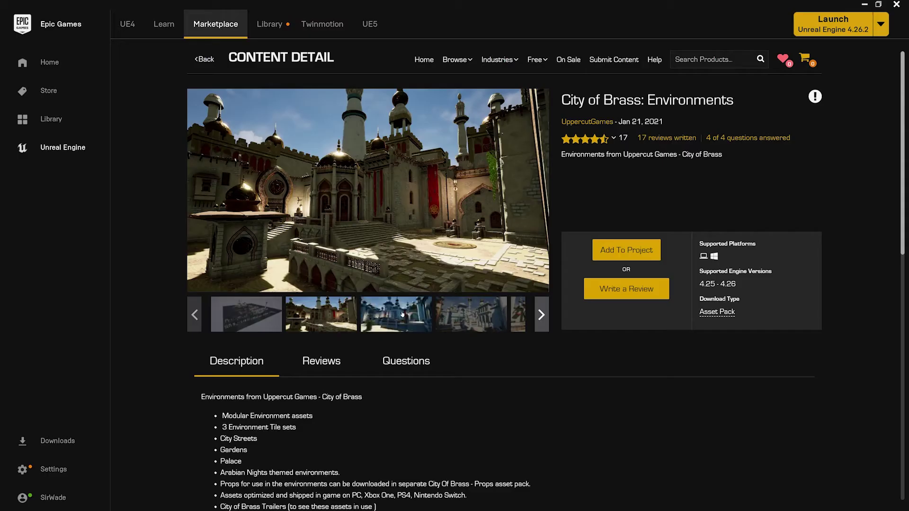
- Check the asset's preview images, then switch the palace viewport to Lit and enlarge it
left_click(404, 316)
left_click(464, 321)
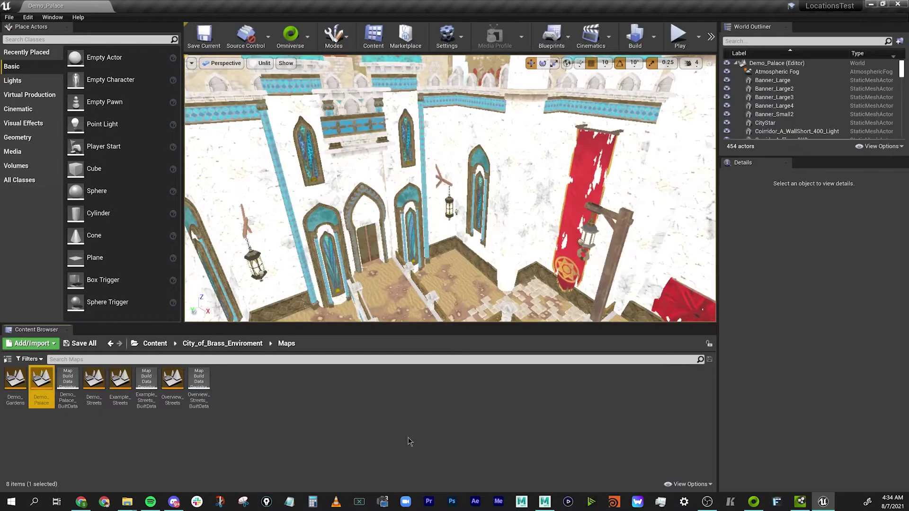
left_click(263, 64)
left_click(264, 80)
left_click(313, 204)
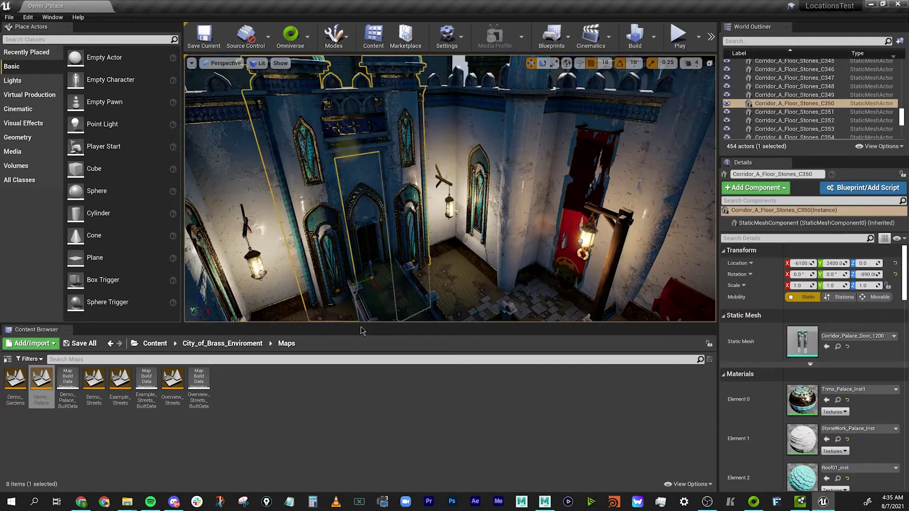
left_click_drag(359, 324, 359, 385)
left_click_drag(182, 213, 162, 213)
left_click_drag(718, 214, 763, 213)
- Add the local Omniverse server to the project content with Omniverse > Add Server
right_click_drag(616, 213, 445, 149)
key("s")
right_click_drag(464, 218, 464, 218)
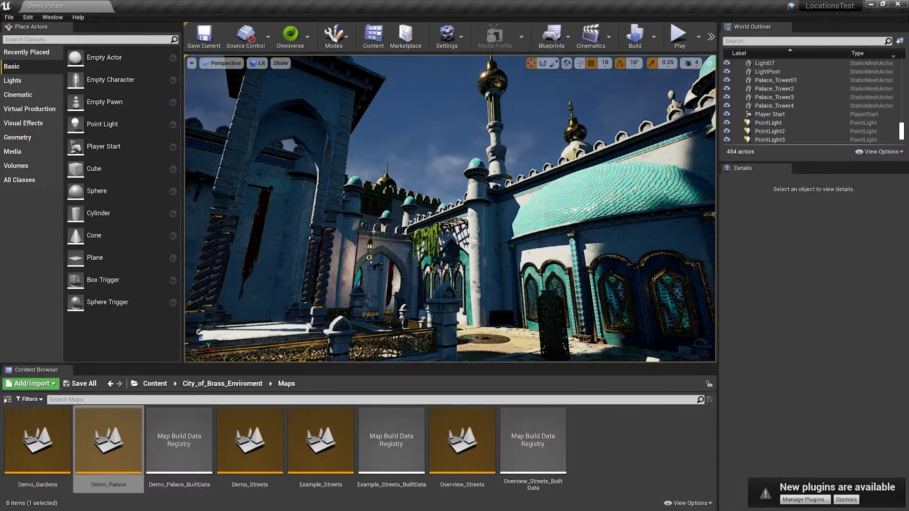
left_click(305, 46)
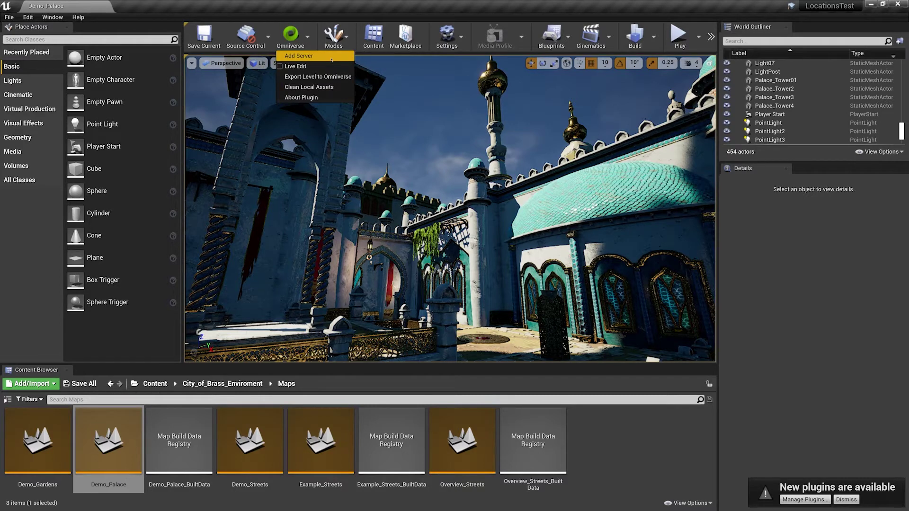
left_click(332, 59)
left_click(466, 266)
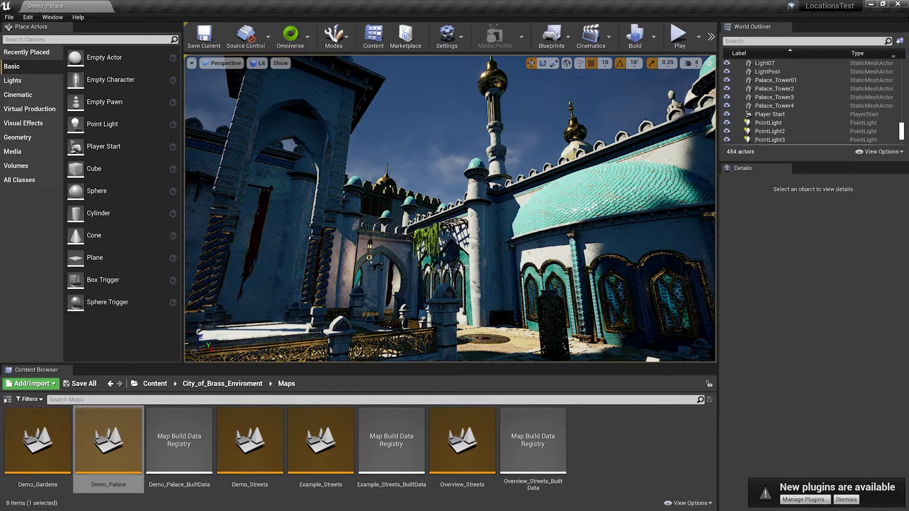
- From the Content root, open the Omniverse folder and its localhost server folder
left_click(155, 383)
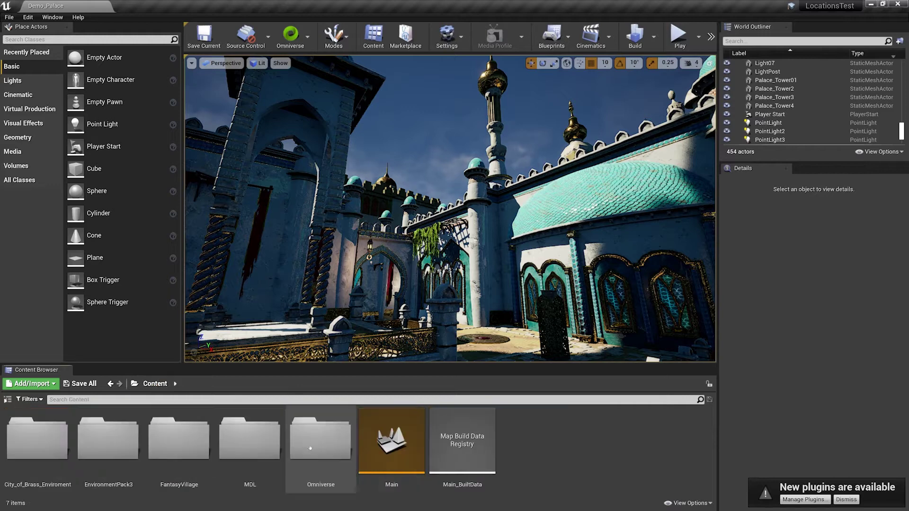
double_click(322, 444)
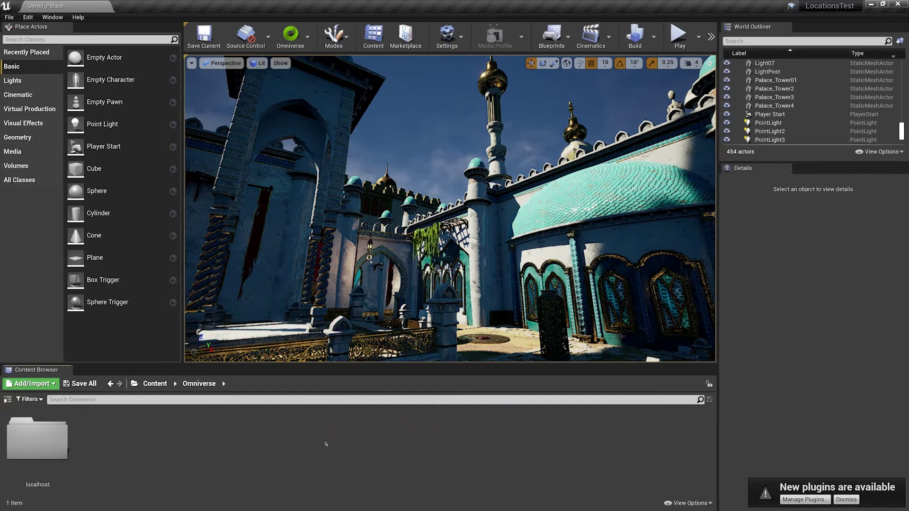
double_click(37, 438)
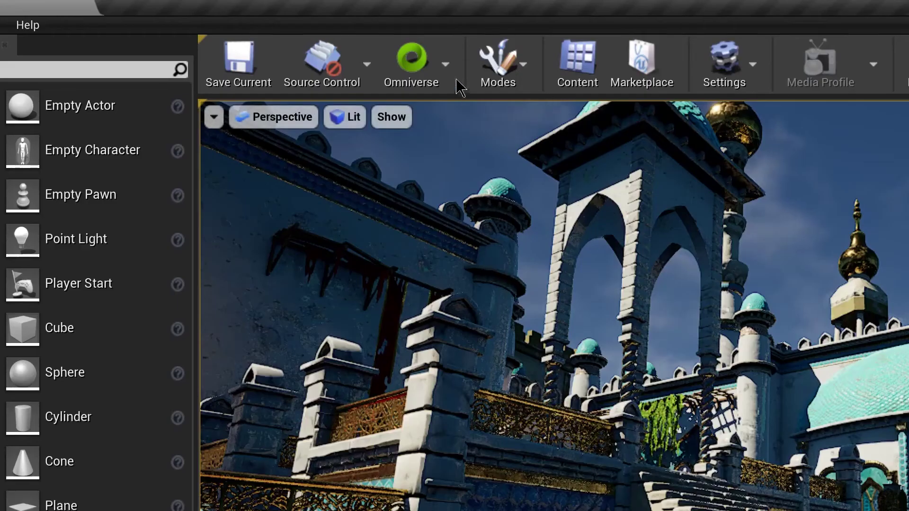
- Export the level to Omniverse with physics data unchecked and Y-up axis checked, then save
left_click(308, 38)
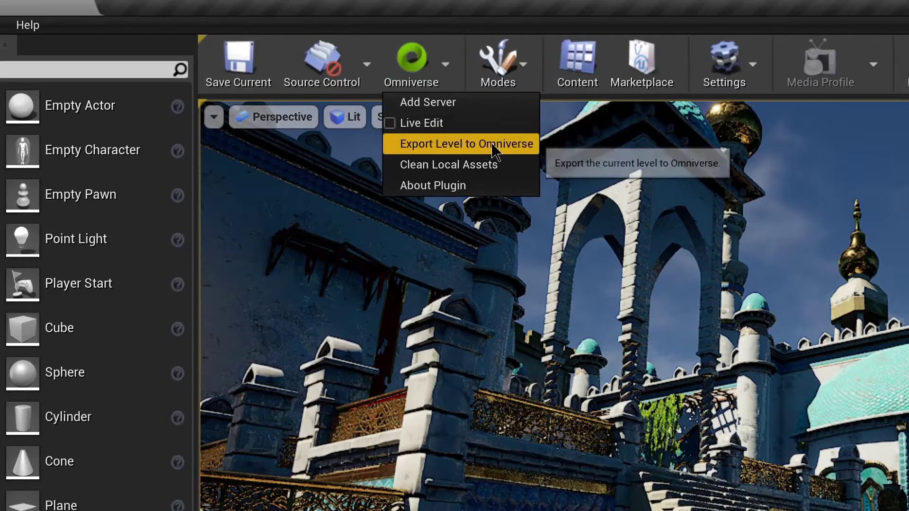
left_click(492, 143)
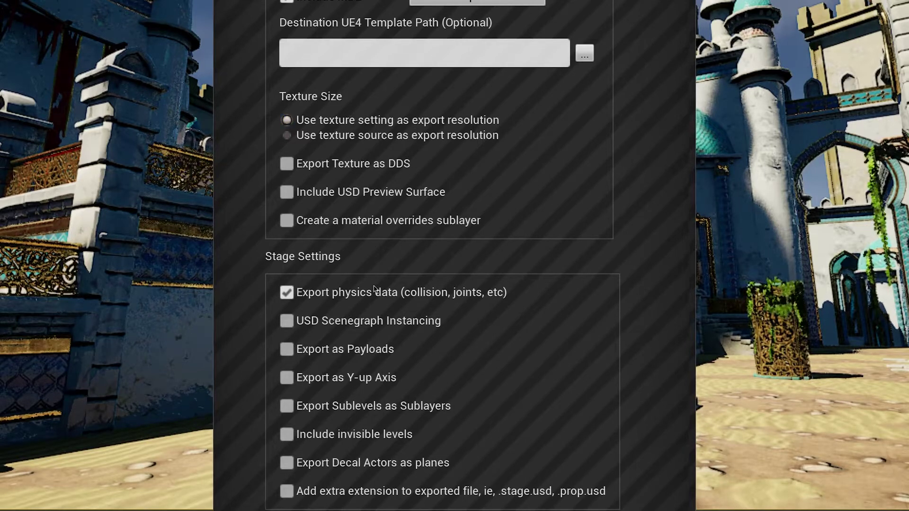
scroll(331, 213, "down", 1)
left_click(289, 283)
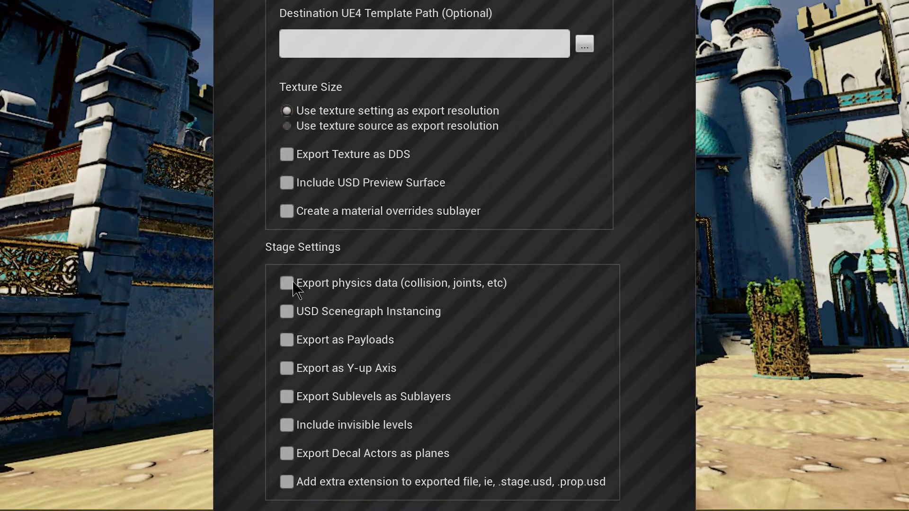
left_click(287, 368)
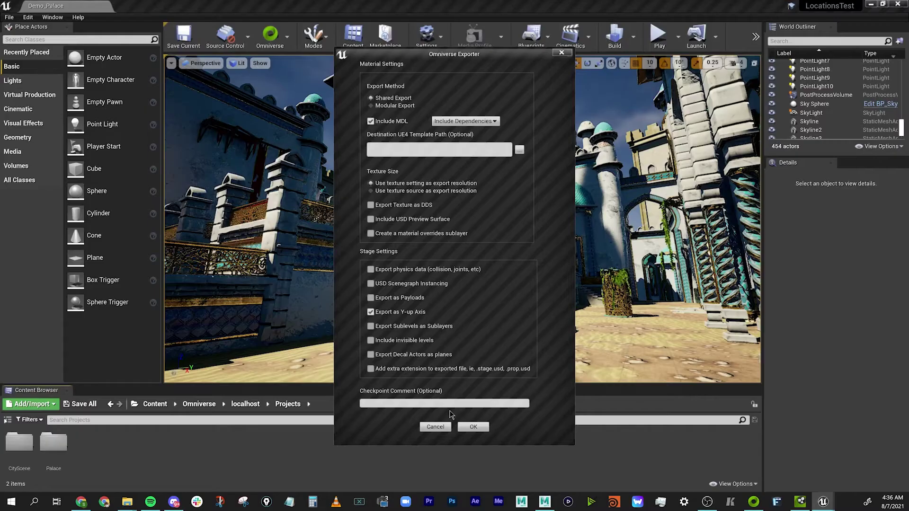
left_click(473, 426)
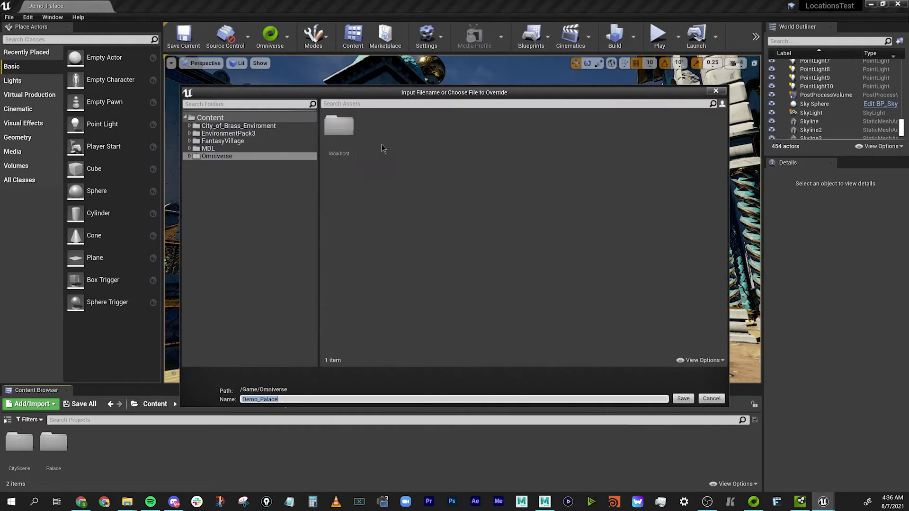
left_click(682, 399)
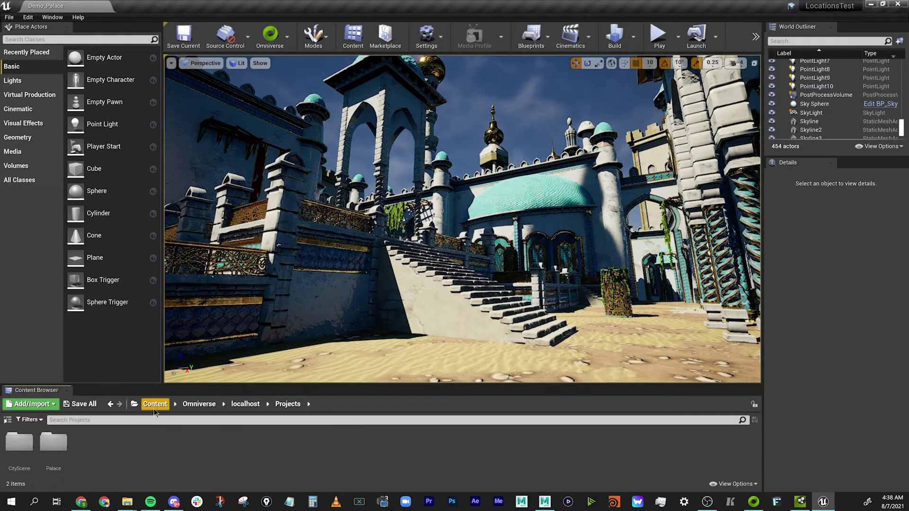
- Browse the Content Browser to Omniverse > localhost > Projects > CityScene
left_click(154, 404)
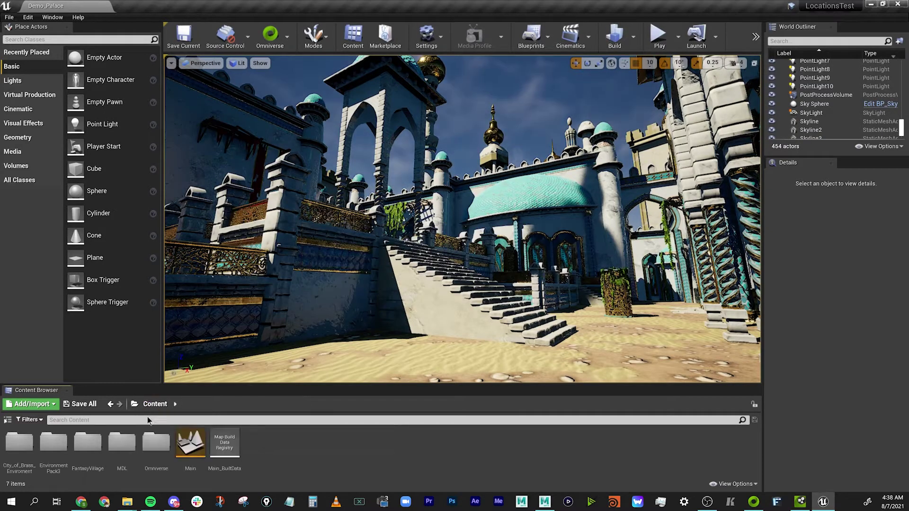
double_click(153, 442)
left_click(11, 446)
double_click(10, 446)
double_click(10, 446)
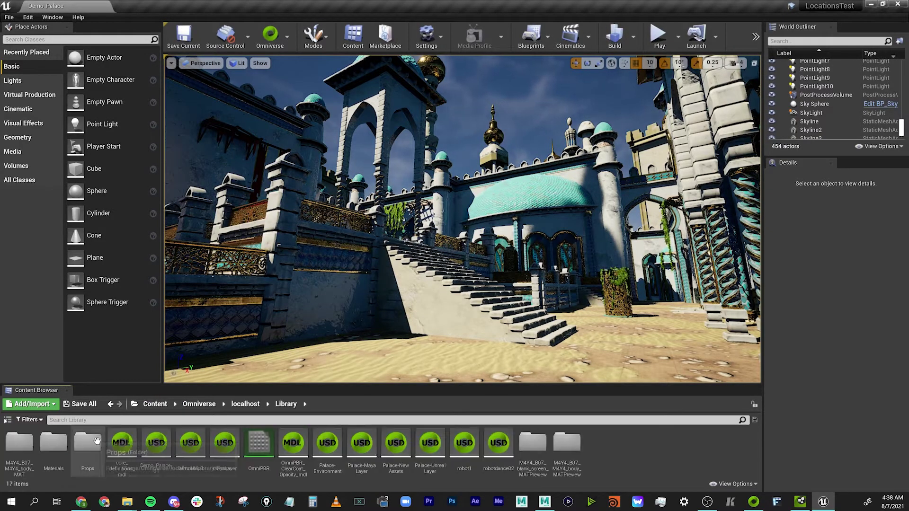
key("alt+Left")
double_click(90, 450)
double_click(24, 445)
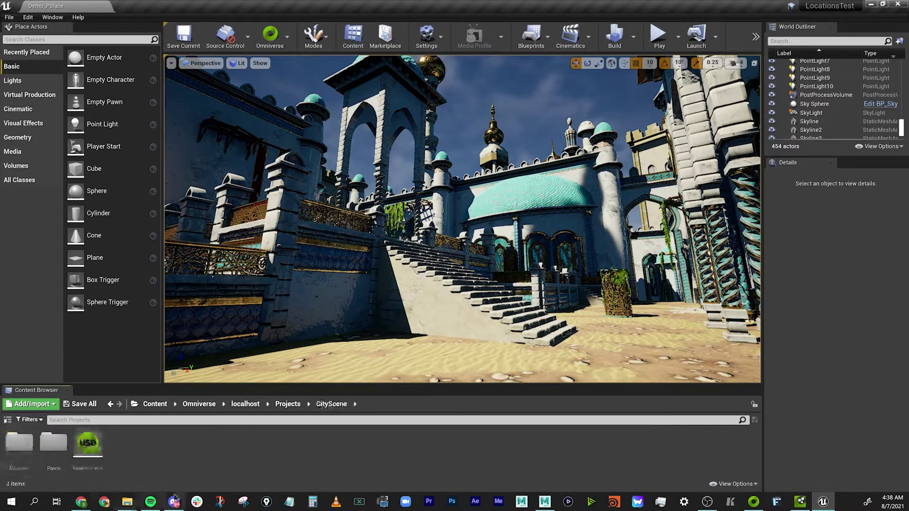
- Open the Palace-Scene USD stage as the level and view the palace staircase
left_click(90, 450)
double_click(91, 452)
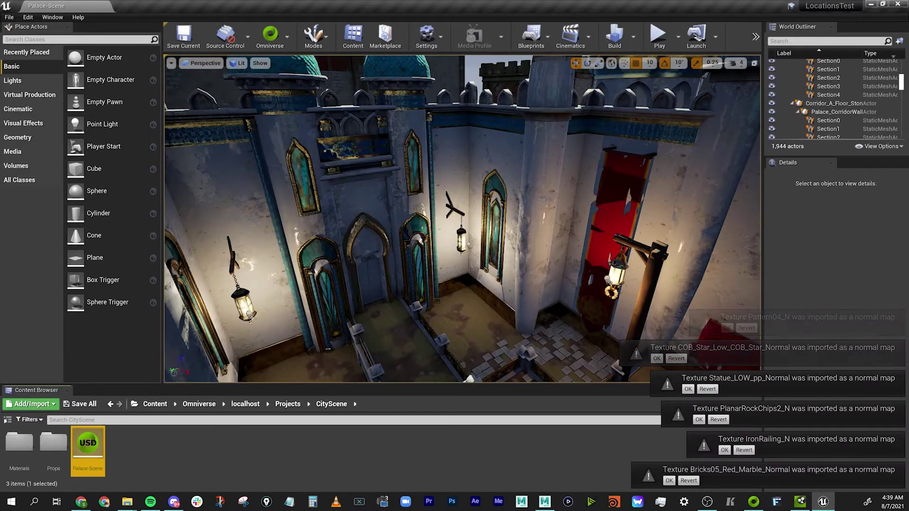
right_click_drag(463, 219, 616, 219)
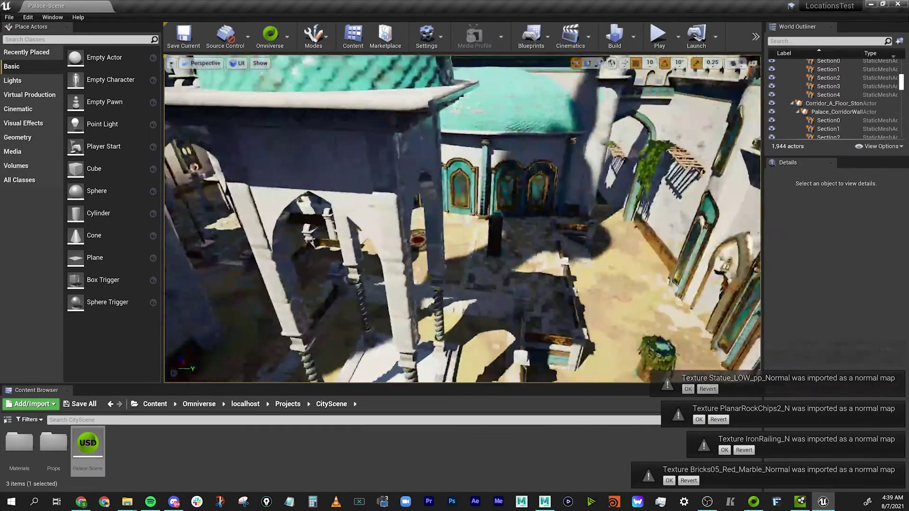
left_click(270, 34)
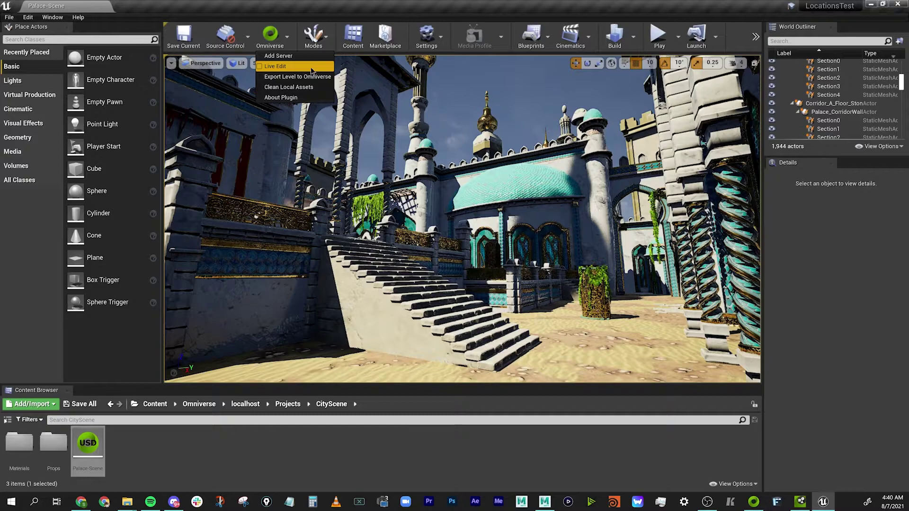
- Start Unreal's live edit session, then open CityScene's Palace-Scene.usd in Create
left_click(331, 94)
left_click(423, 259)
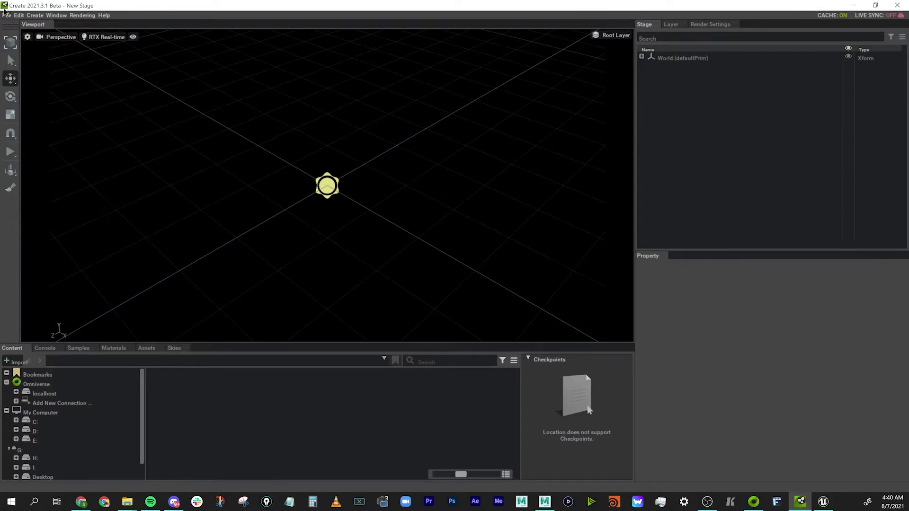
left_click(6, 14)
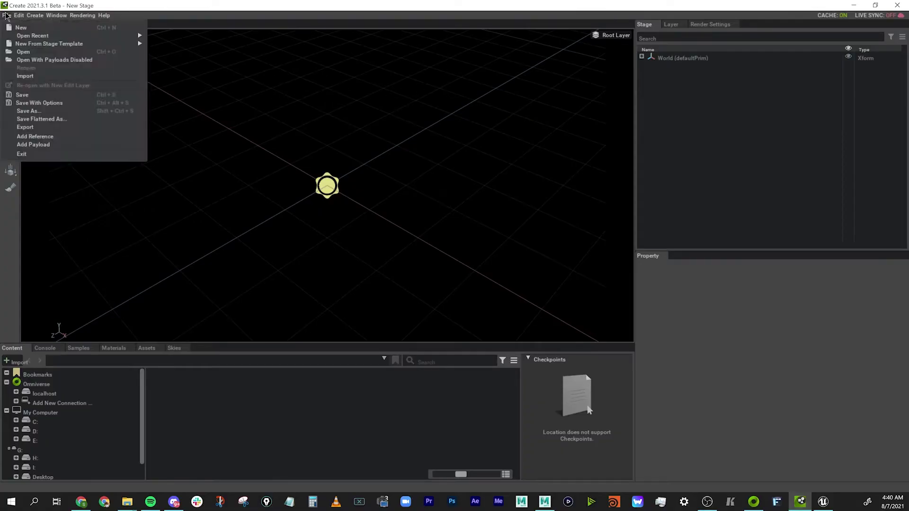
left_click(21, 26)
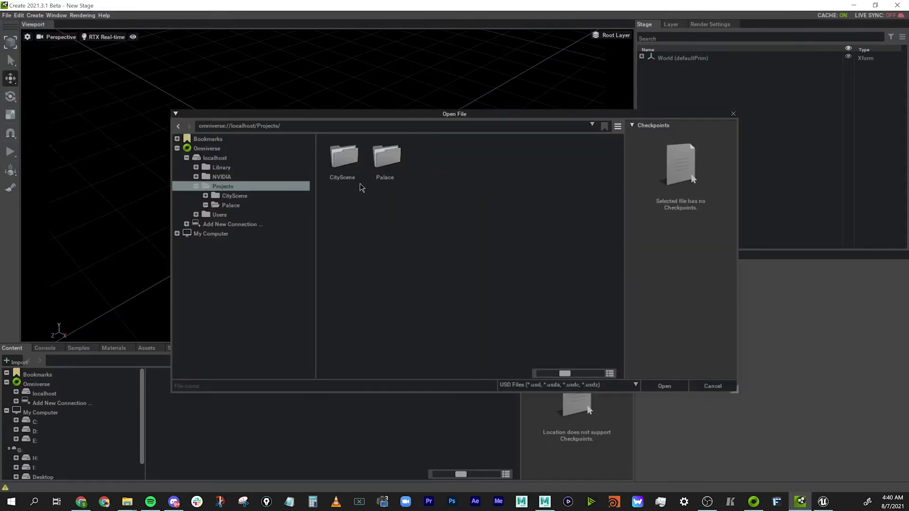
double_click(355, 180)
double_click(432, 164)
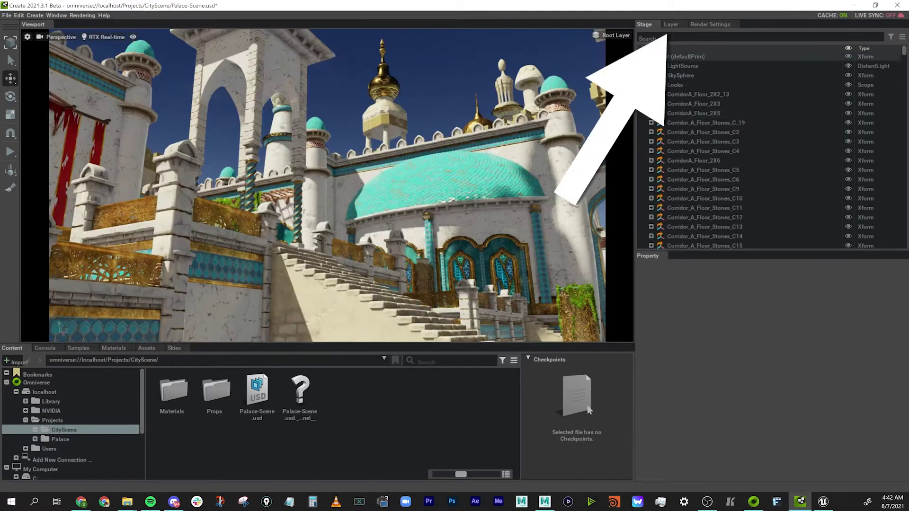
- Turn on live sync for the root layer and place Create beside Unreal
left_click(642, 56)
left_click(671, 24)
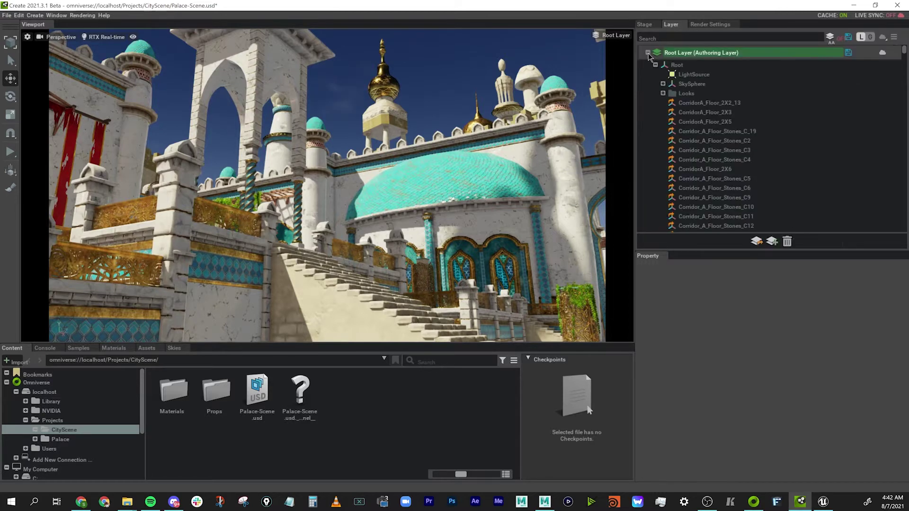
left_click(647, 53)
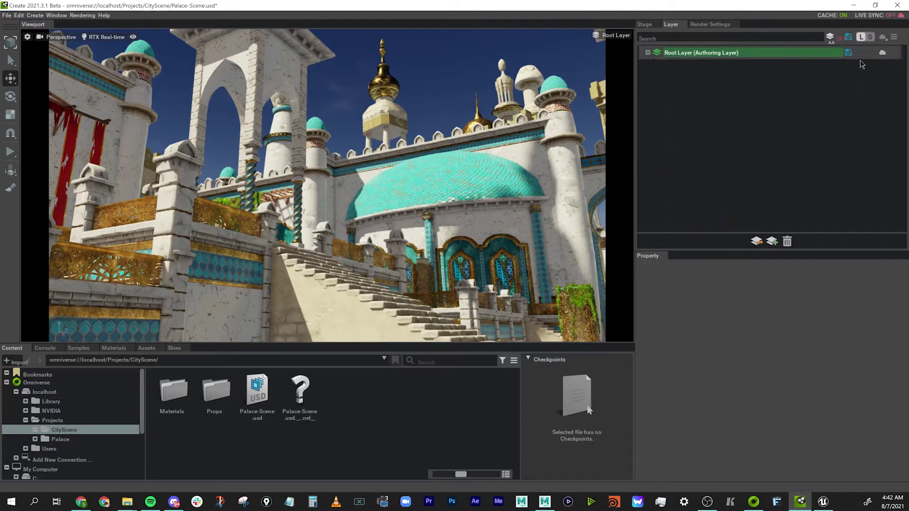
left_click(883, 53)
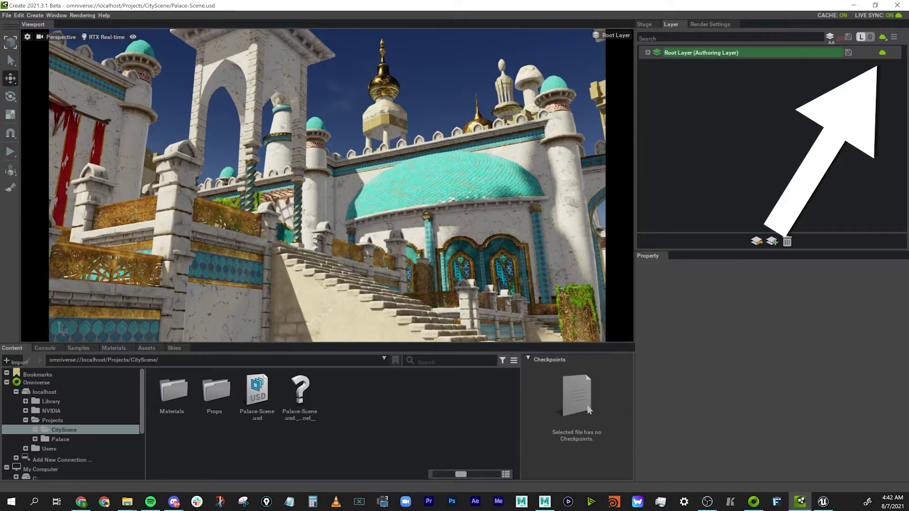
key("super+Right")
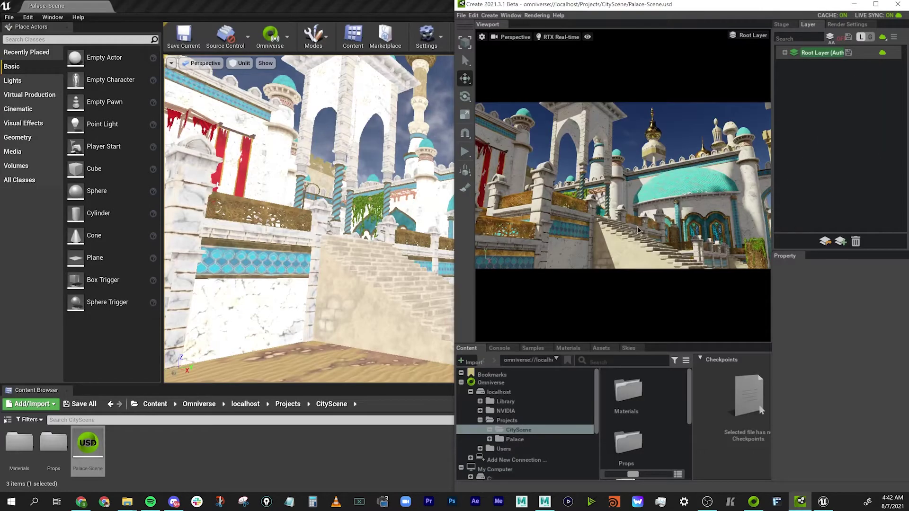
- Select a floor-stones piece and slide it sideways along Z
left_click(637, 255)
left_click(656, 263)
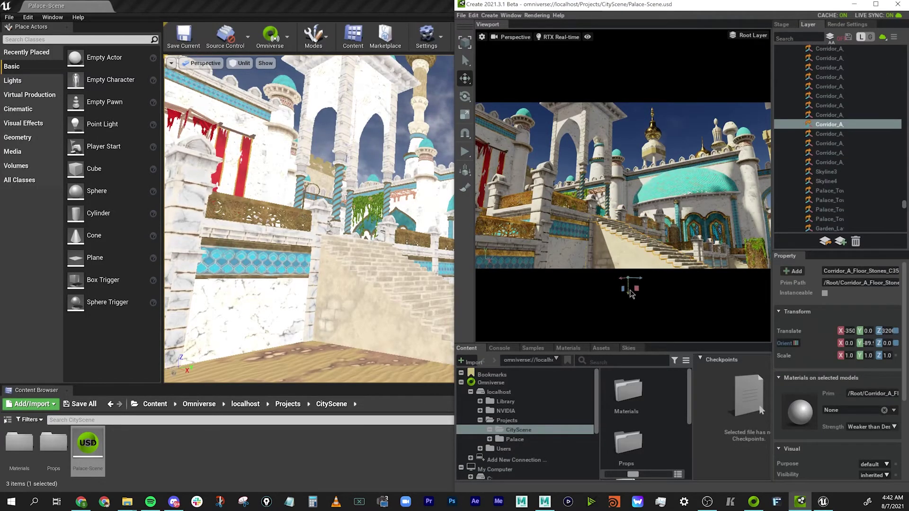
left_click_drag(630, 288, 630, 254)
key("ctrl+z")
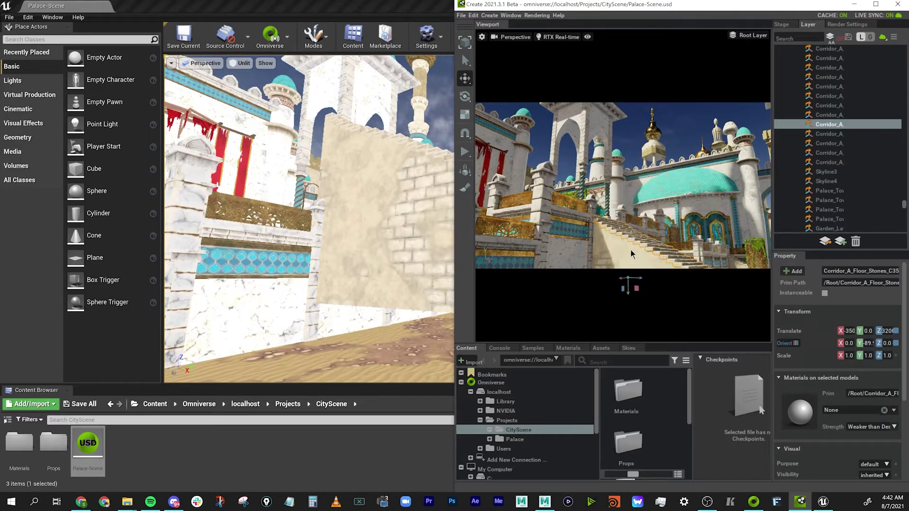
left_click_drag(640, 281, 686, 255)
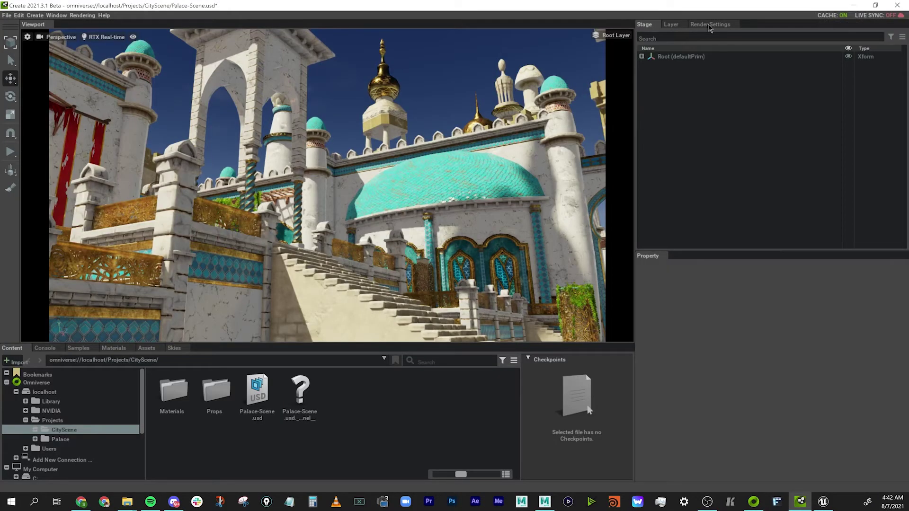
- Tick Eco Mode under Ray Tracing in Render Settings, then return to the Layer list
left_click(711, 24)
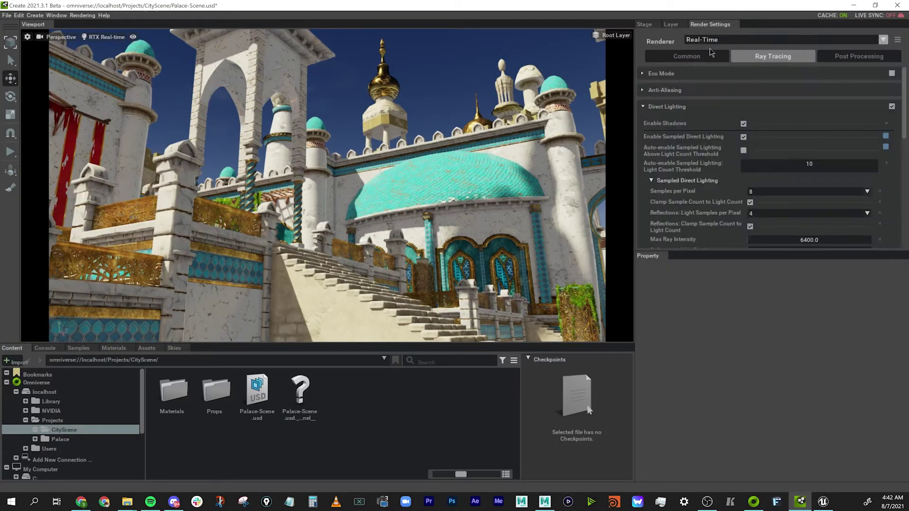
left_click(892, 74)
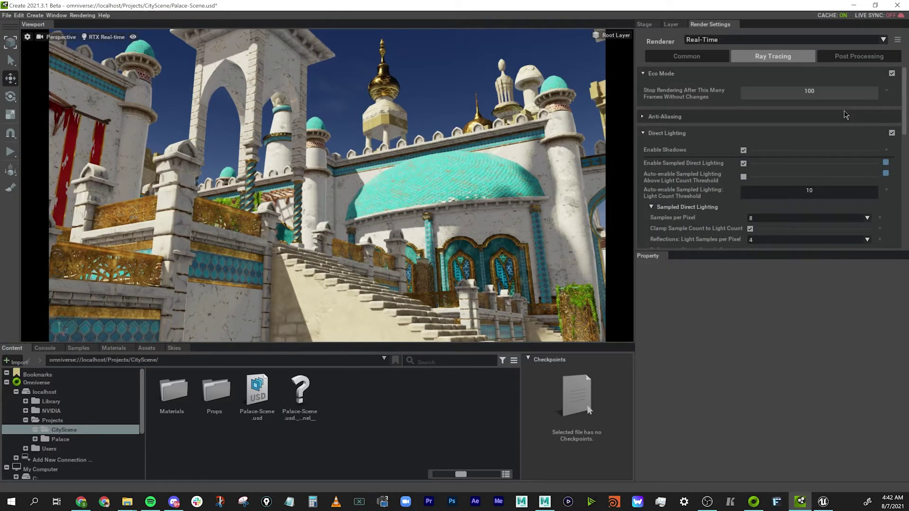
left_click(671, 25)
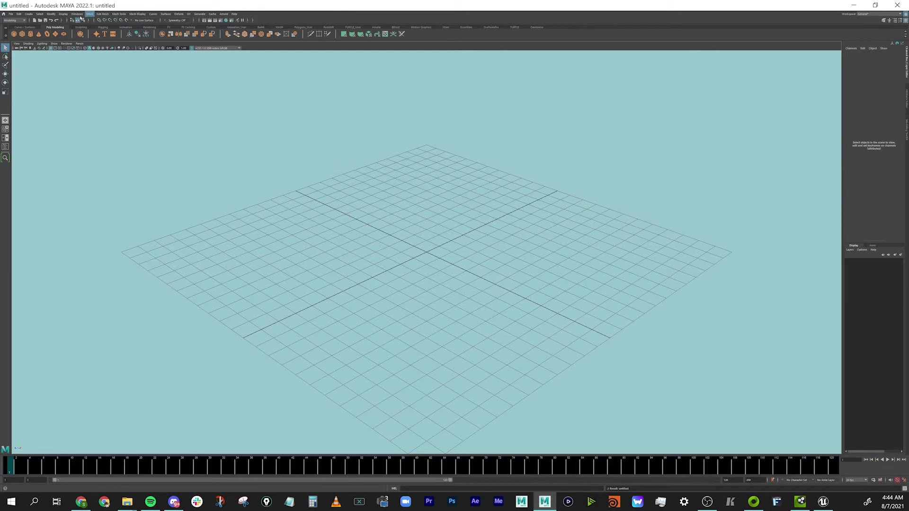
- In the Plug-in Manager, filter for 'om' and load OmniverseMayaLoader.mll
left_click(78, 14)
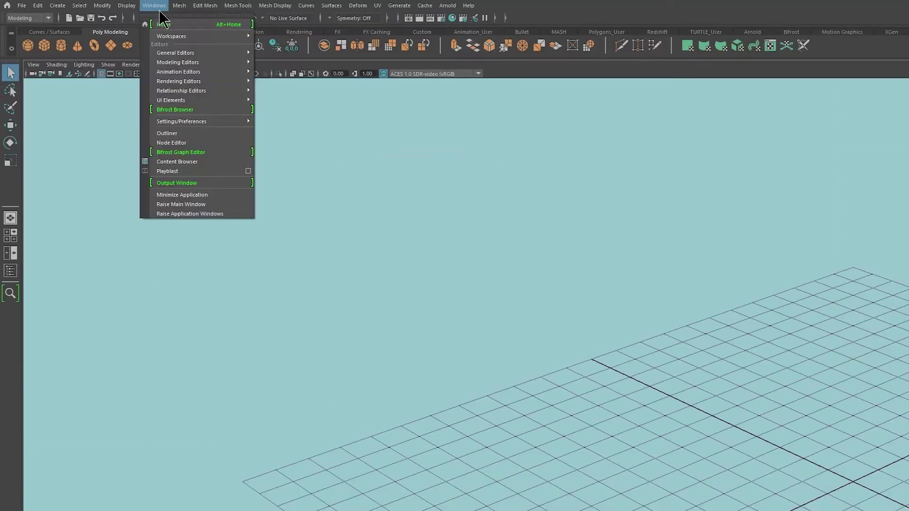
mouse_move(116, 72)
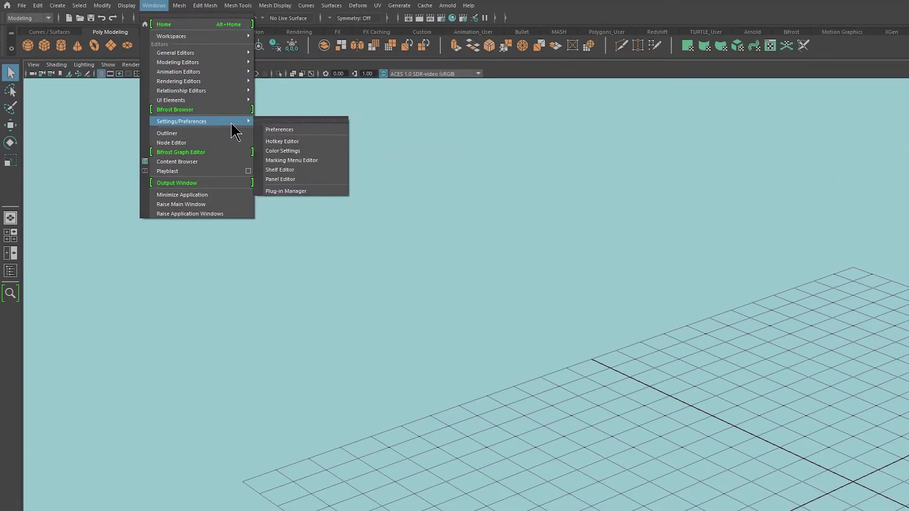
left_click(296, 191)
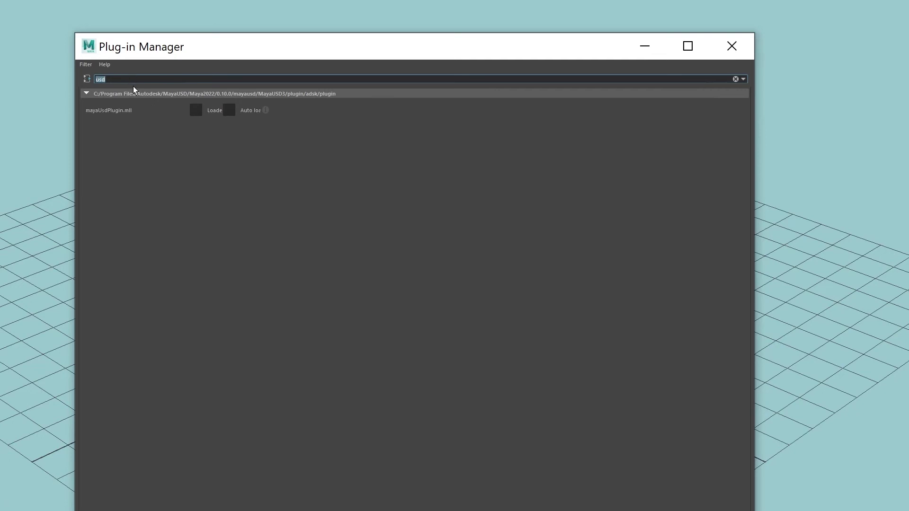
type("omni")
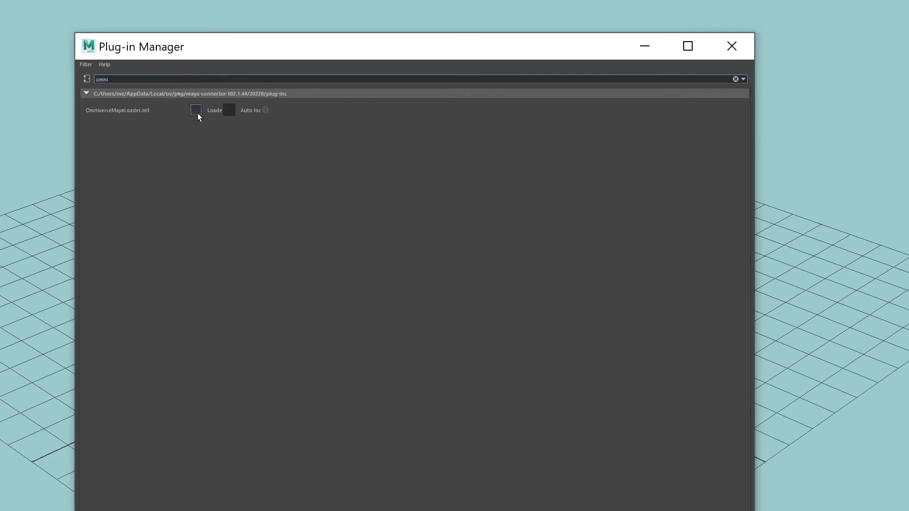
left_click(196, 110)
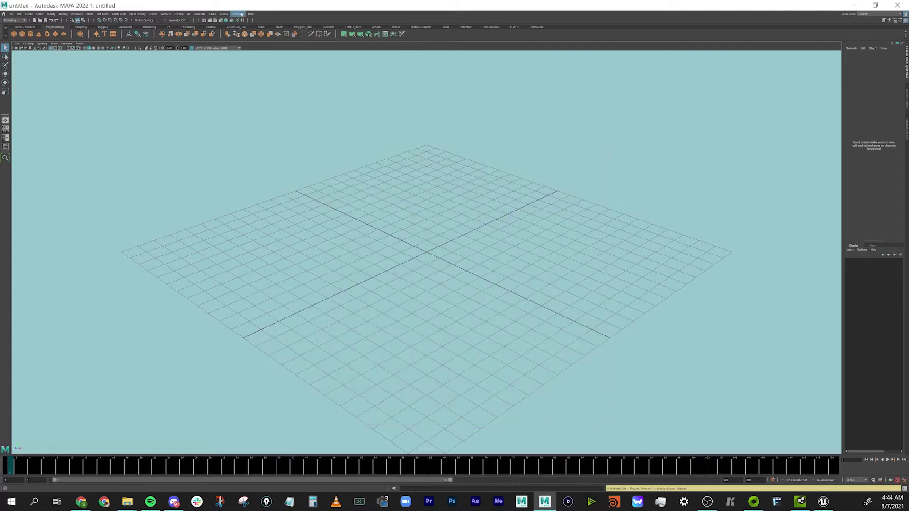
- Connect Maya to Omniverse and pick CityScene/Palace-Scene.usd in the Open USD browser
left_click(238, 14)
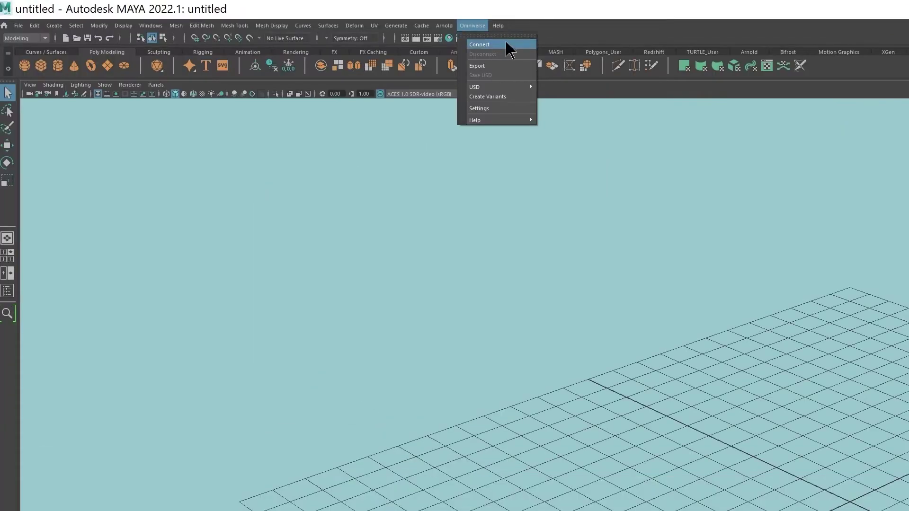
left_click(521, 52)
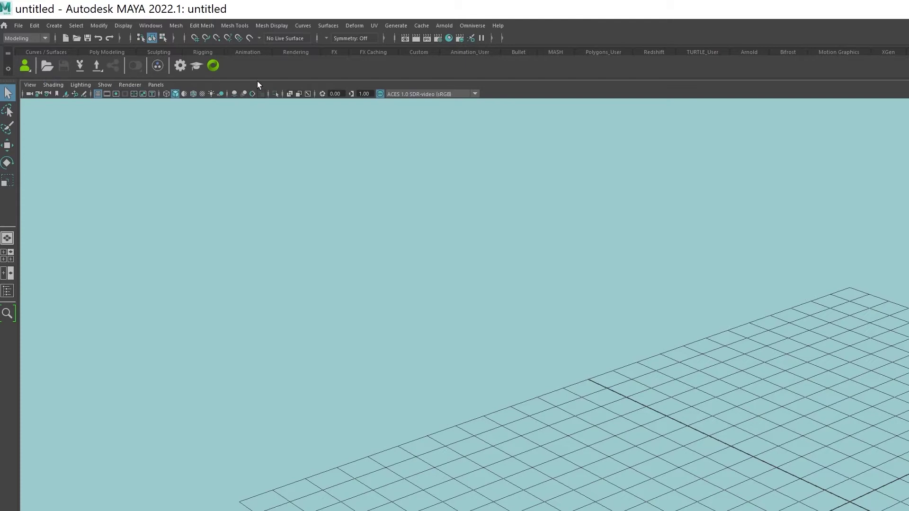
left_click(475, 27)
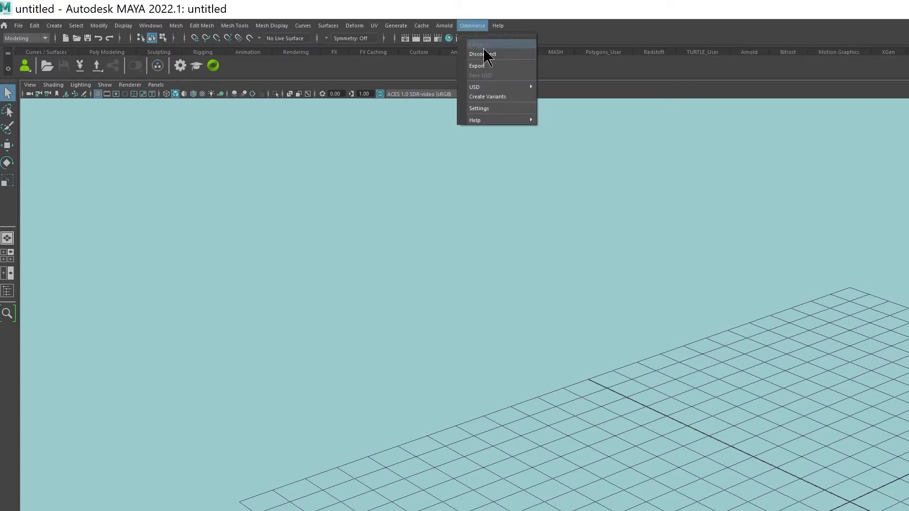
mouse_move(521, 90)
left_click(574, 96)
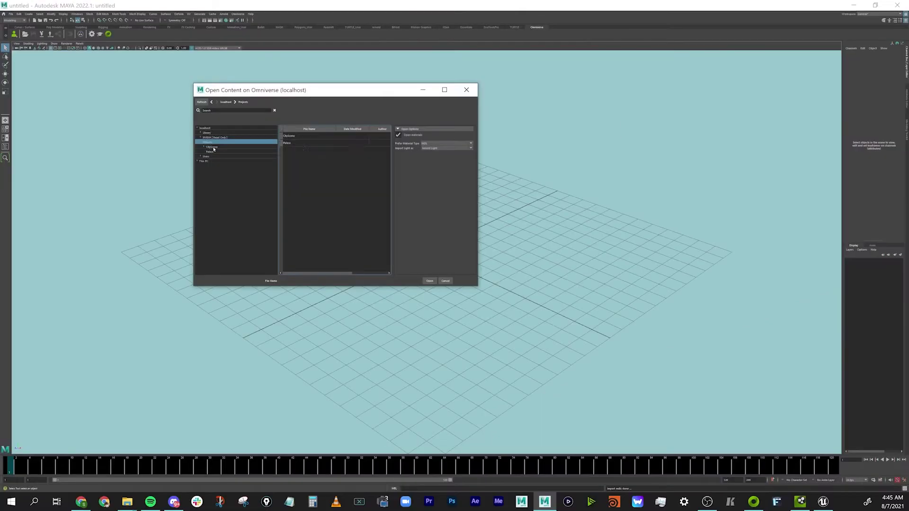
left_click(212, 147)
left_click(297, 151)
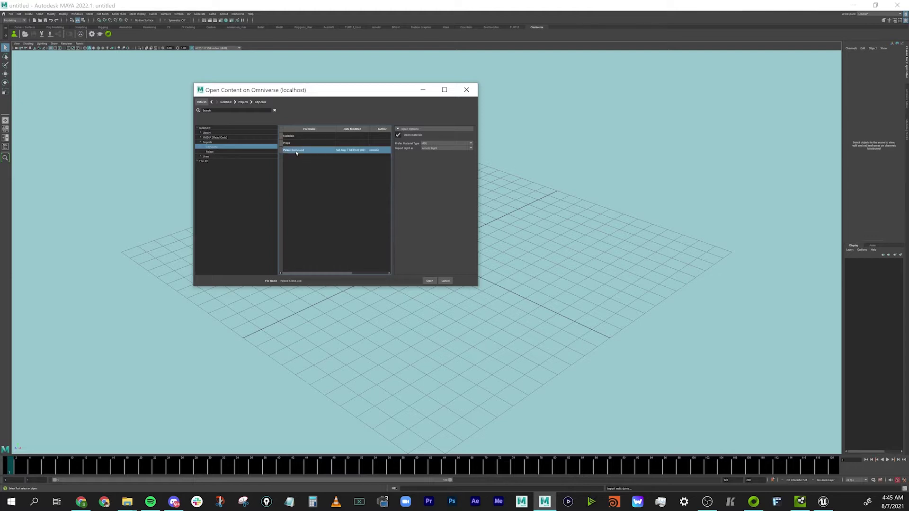
- Open the palace scene, start a live session and fetch the latest version from Omniverse
left_click(430, 281)
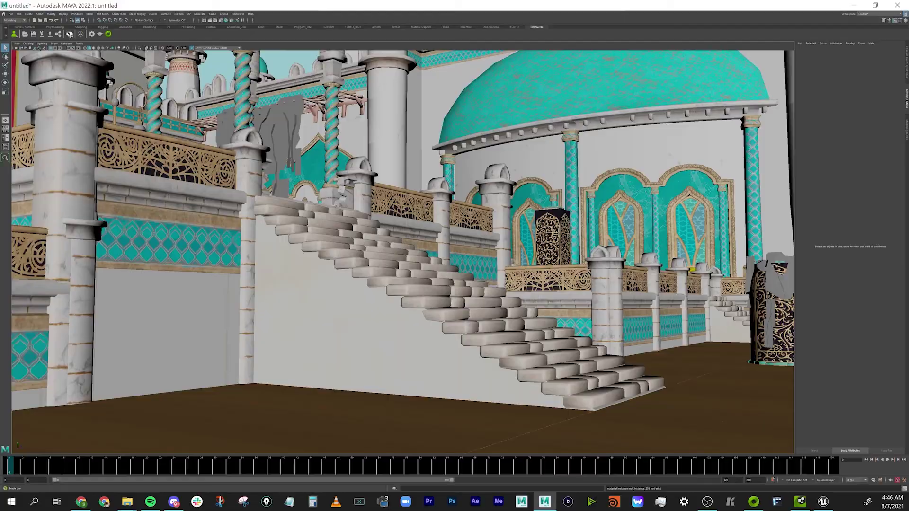
left_click(70, 34)
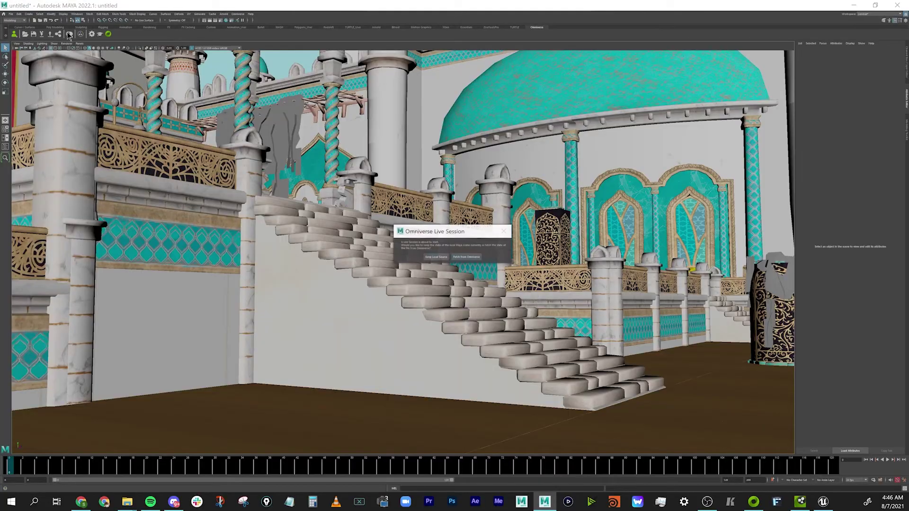
left_click(469, 258)
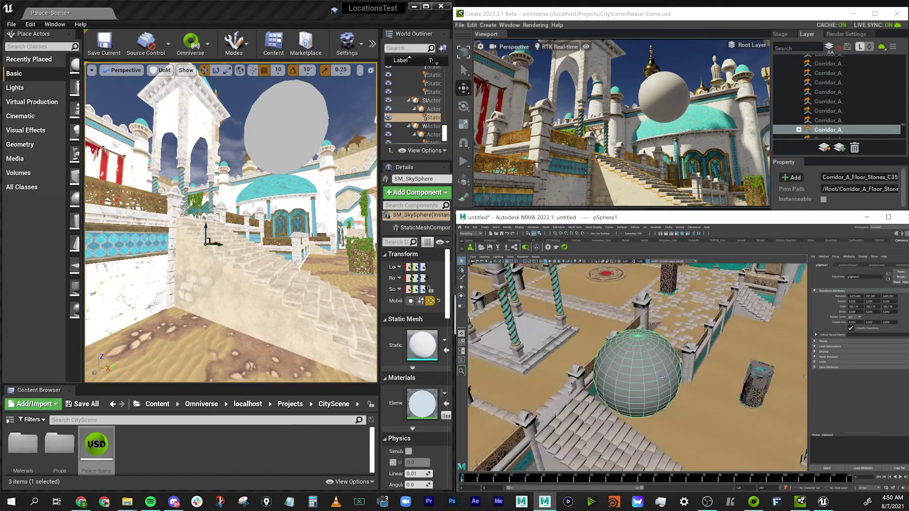
- Move pSphere1 down on the Y axis
mouse_move(662, 378)
left_mouse_down("alt")
mouse_move(737, 375)
mouse_move(694, 369)
mouse_move(665, 381)
mouse_move(718, 396)
mouse_move(674, 379)
left_mouse_up("alt")
right_click_drag(675, 379, 656, 381, "alt")
middle_click_drag(656, 381, 664, 383, "alt")
left_click_drag(665, 384, 634, 333, "alt")
left_click_drag(619, 302, 629, 355)
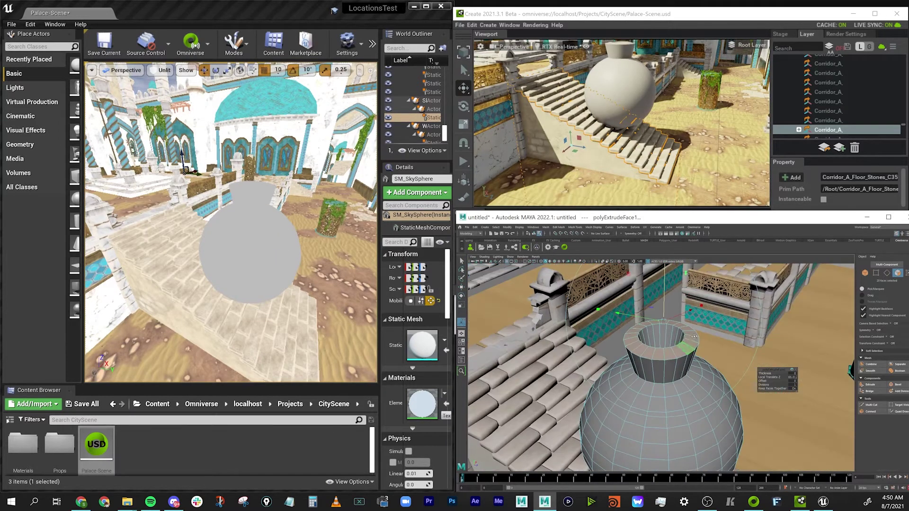
- Extrude three face loops outward to about 15 Local Translate Z to form the vase ribs
left_click(662, 395)
double_click(681, 393, "shift")
double_click(678, 422, "shift")
left_click(675, 453, "shift")
double_click(693, 450, "shift")
key("ctrl+e")
middle_click_drag(676, 378, 721, 381)
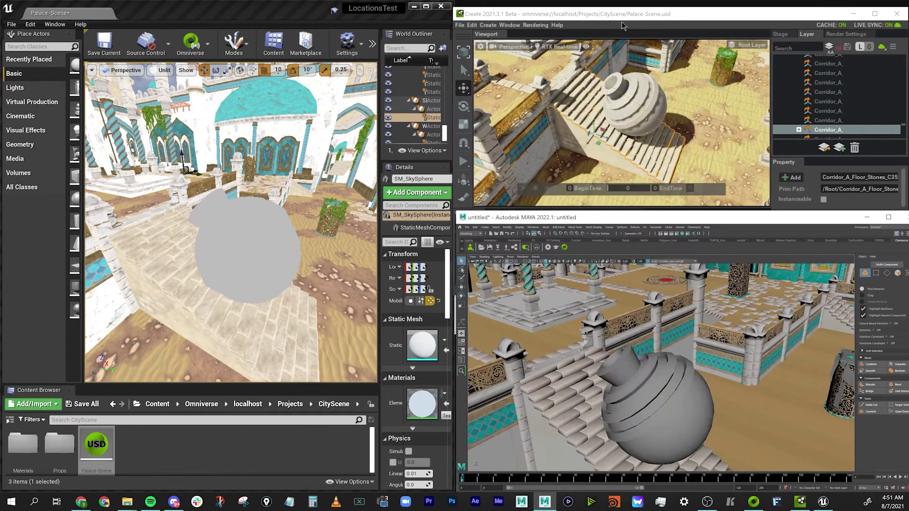
- Try Aluminum_Anodized_Red on the vase, set Unreal's viewport to Lit, then apply Aluminum_Anodized_Blue
left_click_drag(668, 303, 661, 142)
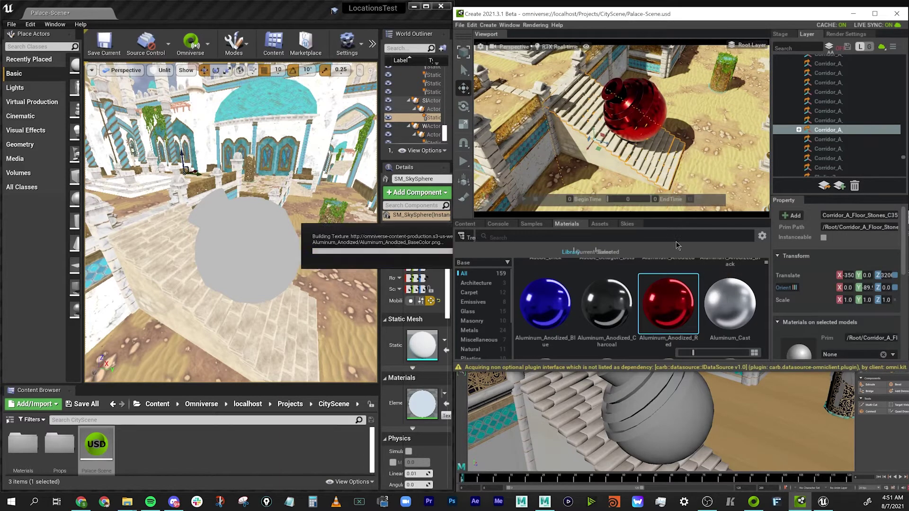
left_click(161, 71)
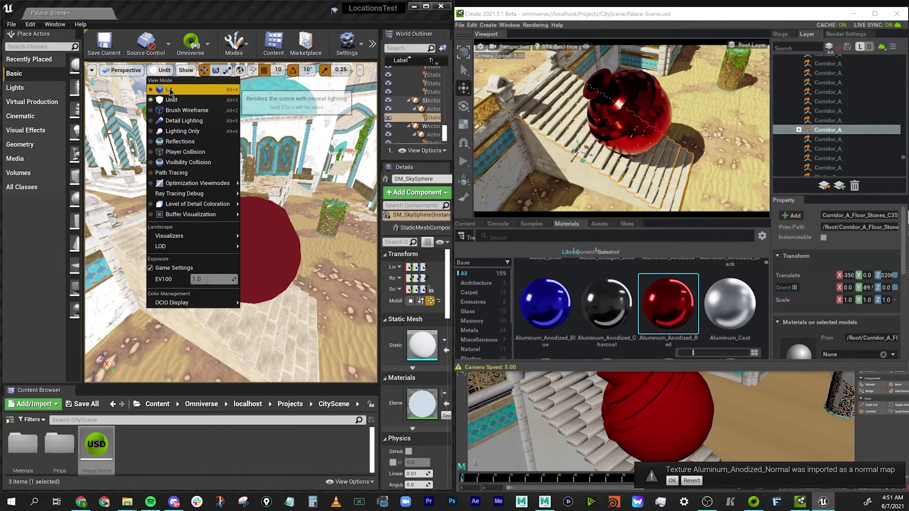
left_click(174, 92)
left_click_drag(545, 303, 658, 104)
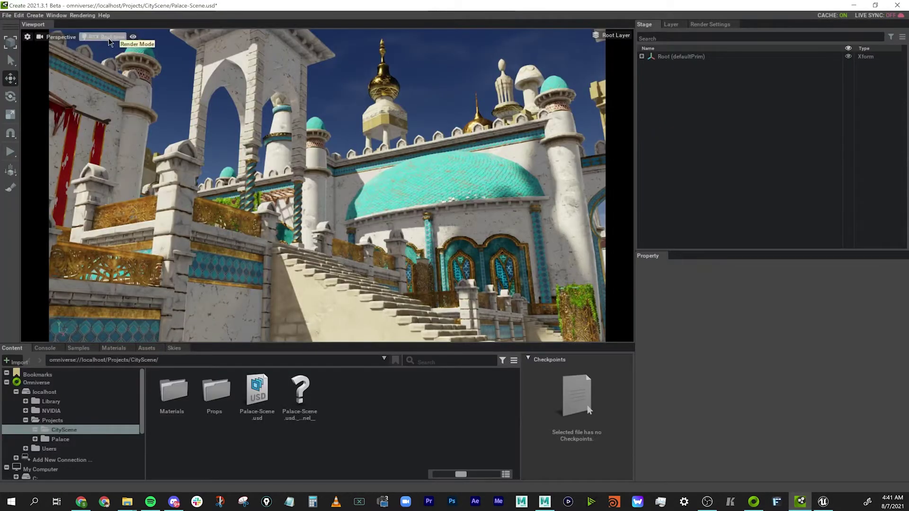
- Switch the Create render mode back to RTX Real-Time
left_click(106, 37)
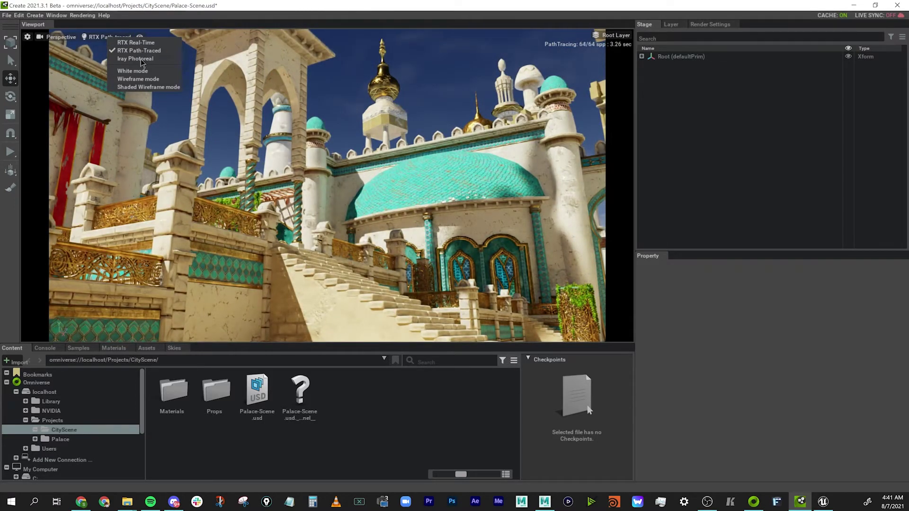
left_click(136, 42)
left_click(107, 37)
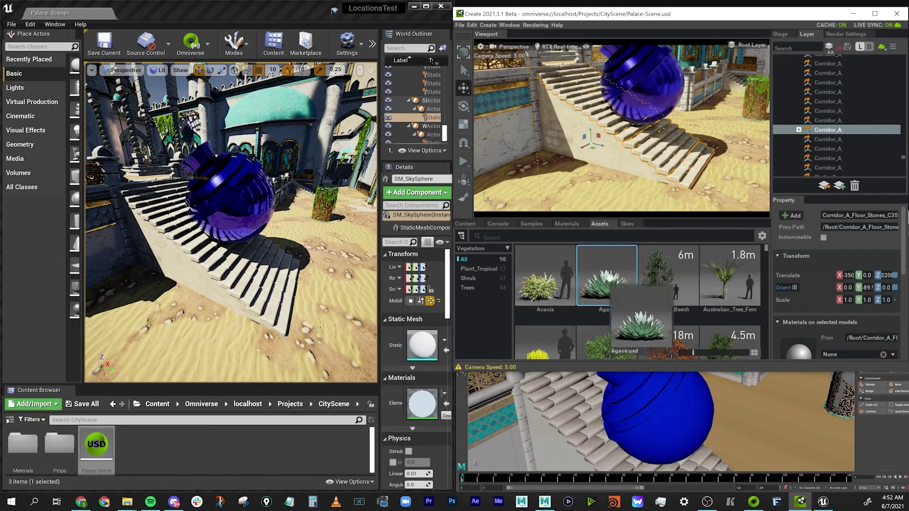
- Place an Agave scaled to 4.44 by the stairs, then add a Cuban_Royal_Palm beside the vase
left_click_drag(606, 284, 600, 178)
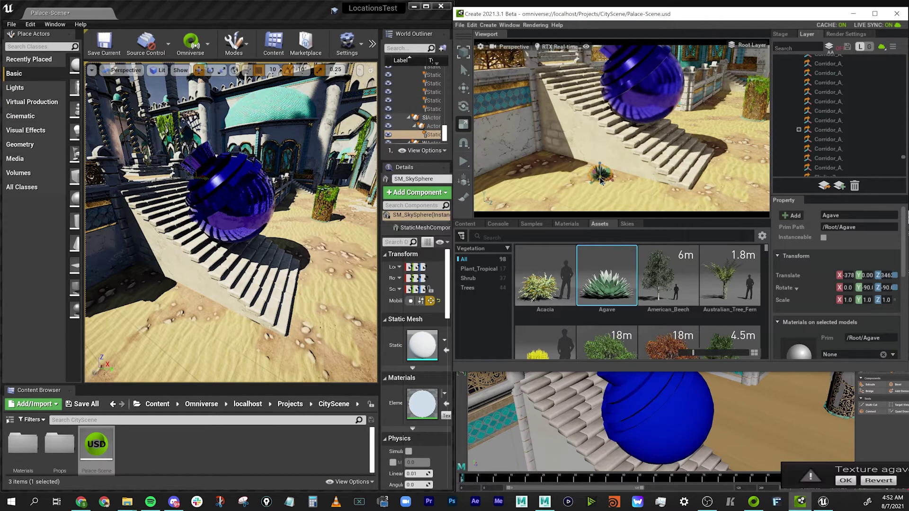
left_click_drag(611, 177, 662, 167)
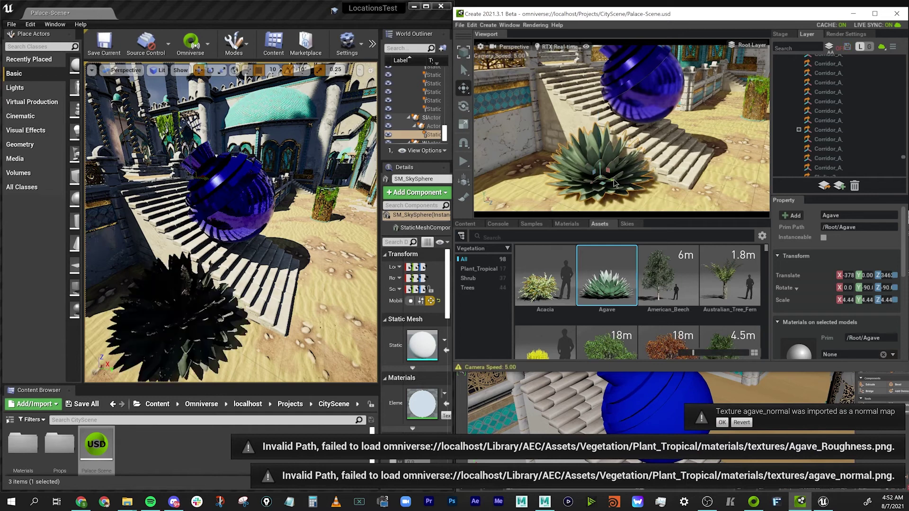
left_click_drag(615, 184, 568, 172)
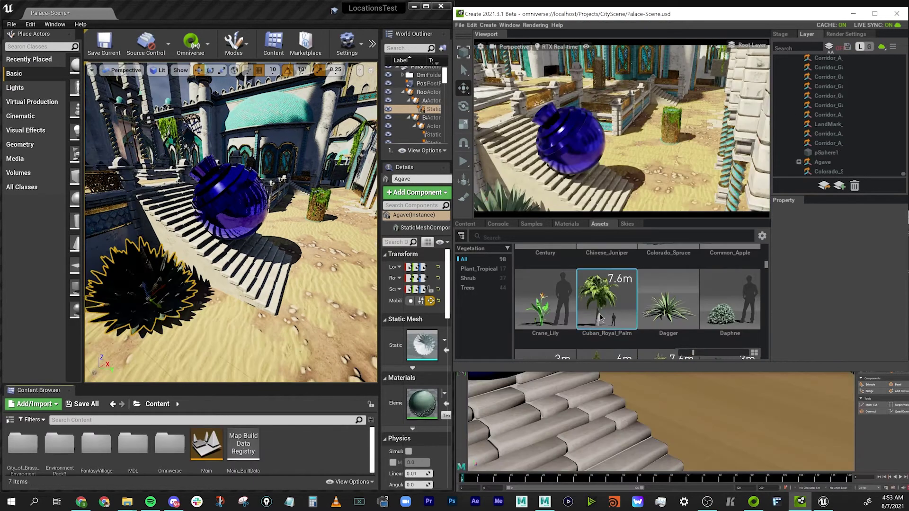
left_click_drag(607, 299, 663, 173)
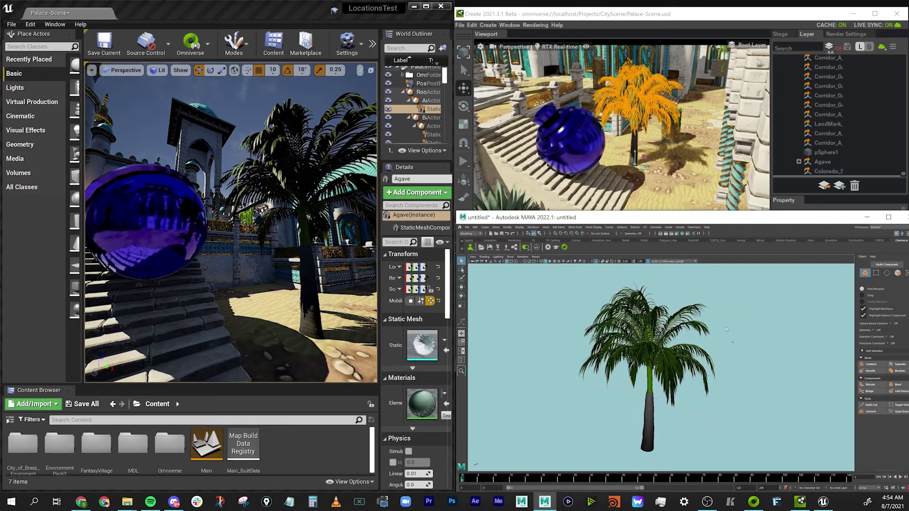
- Add a lattice to the palm and scale and raise its top points to enlarge the crown
left_click(636, 227)
left_click(652, 268)
right_click_drag(590, 313, 592, 299)
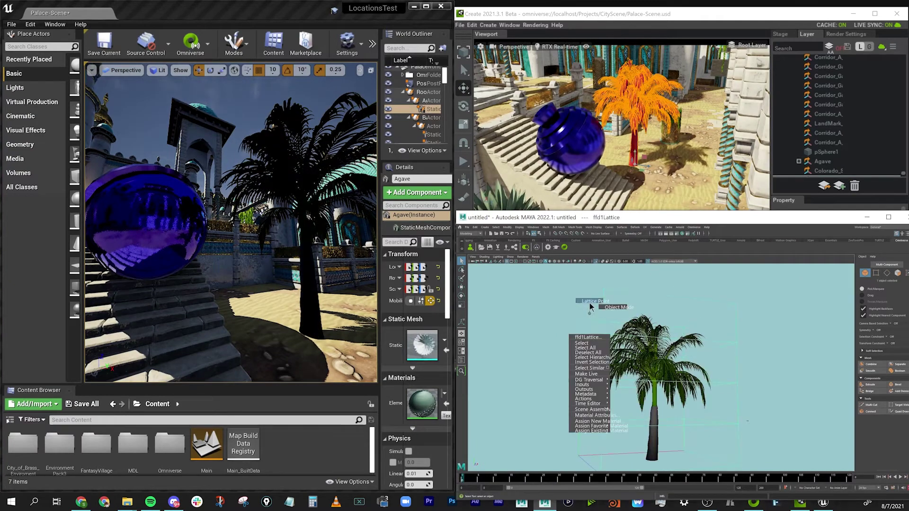
left_click_drag(561, 272, 755, 367)
key("r")
left_click_drag(652, 331, 713, 330)
key("w")
left_click_drag(652, 289, 651, 264)
key("q")
left_click(532, 320)
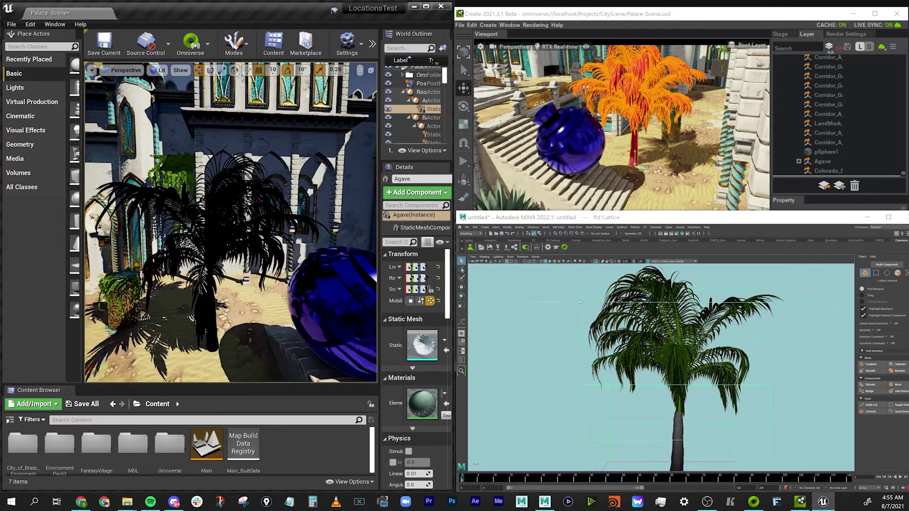
- Undo the last lattice edit so the palm crown is lower and narrower
left_click(574, 313)
key("ctrl+z")
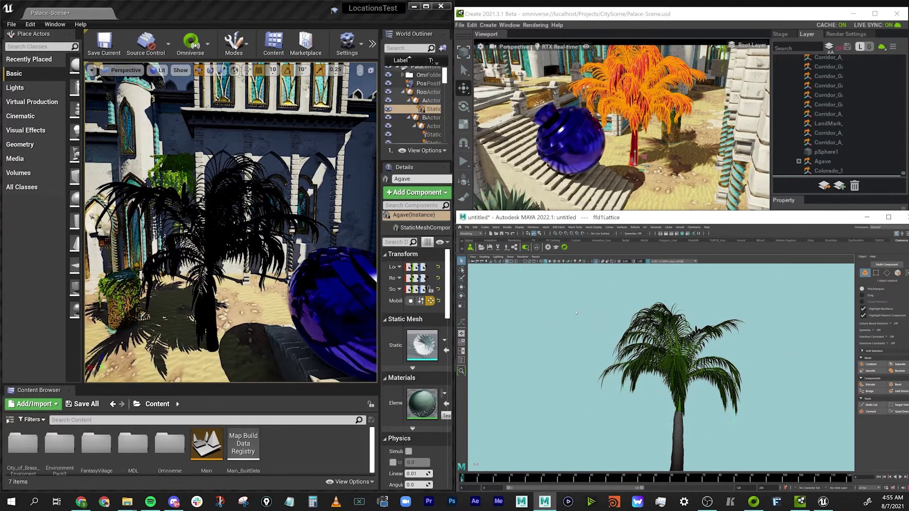
left_click(581, 308)
left_click_drag(611, 306, 746, 379, "alt")
- Drop the Forsythia asset from Omniverse onto the top of the blue vase
key("w")
left_click_drag(606, 295, 601, 130)
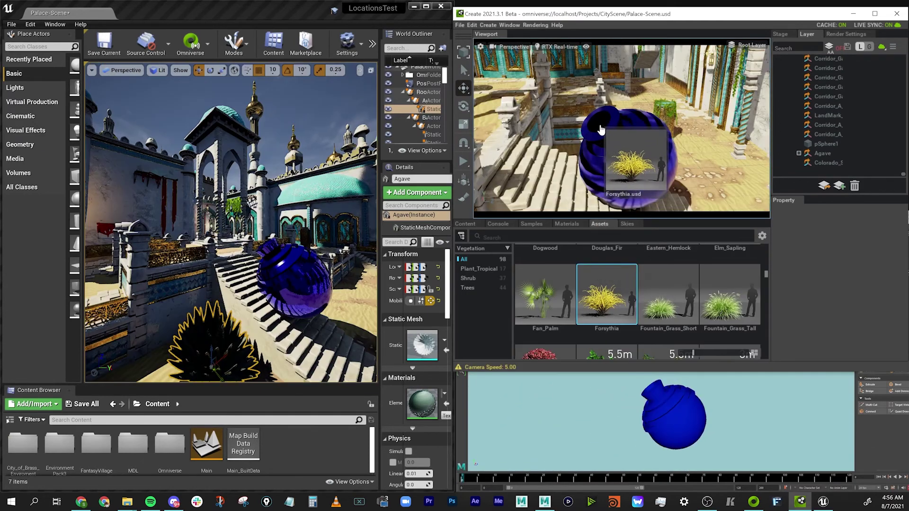
left_click_drag(679, 159, 671, 164)
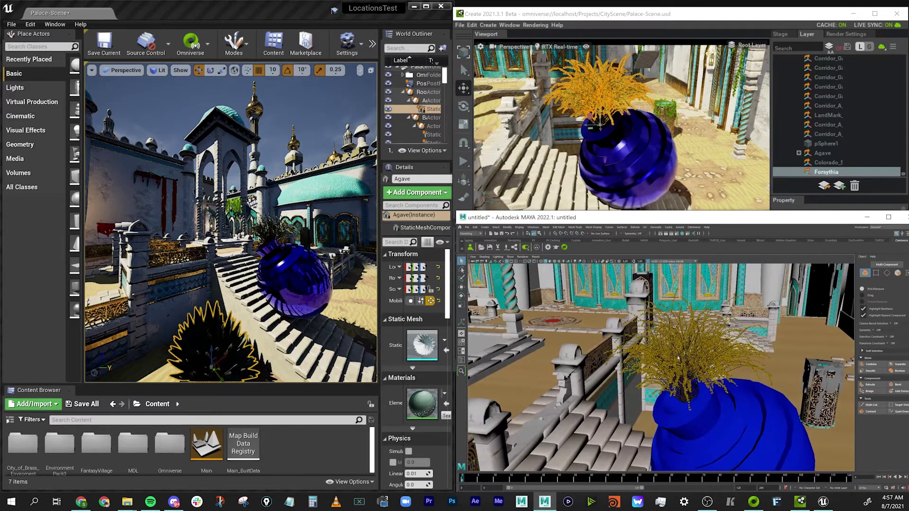
left_click(674, 353)
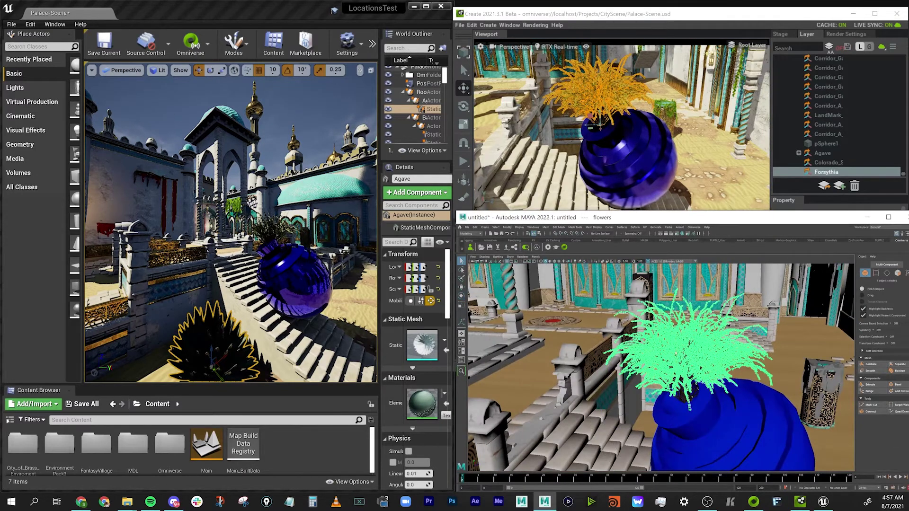
left_click(271, 234)
right_click_drag(271, 235, 332, 230)
- Create a camera from the current Omniverse Create view
key("e")
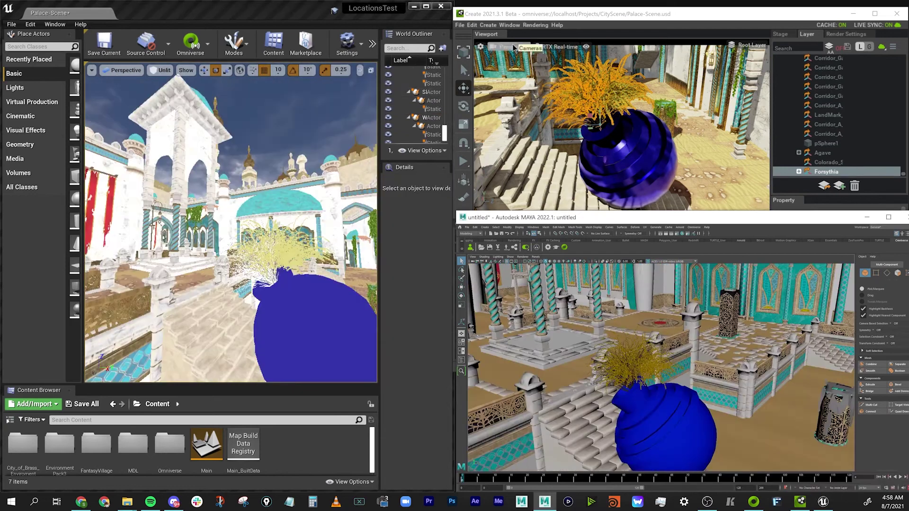
left_click(513, 47)
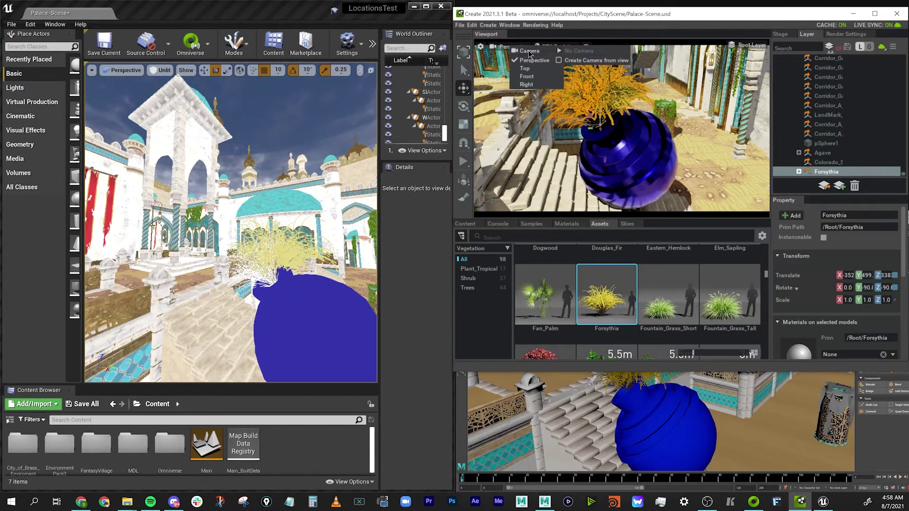
left_click(586, 62)
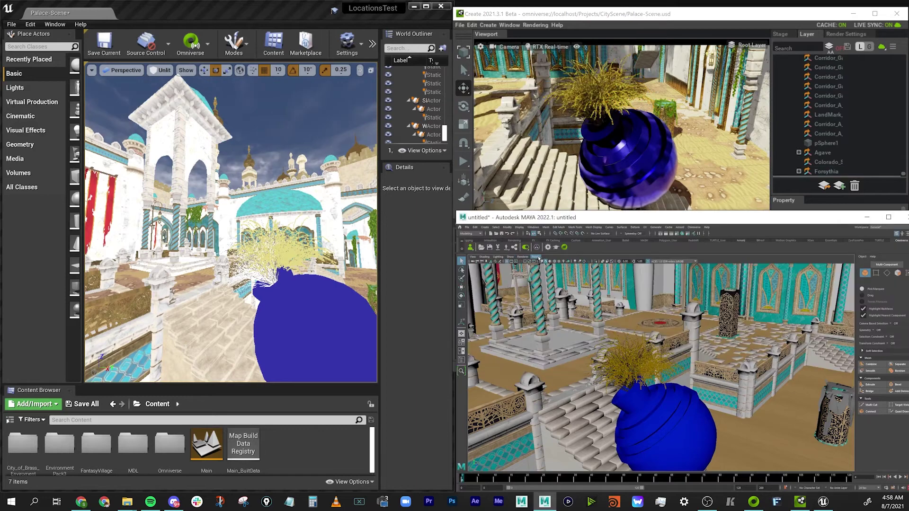
- Look through the new Camera in Maya and pilot it in Unreal, framing the agave
left_click(535, 256)
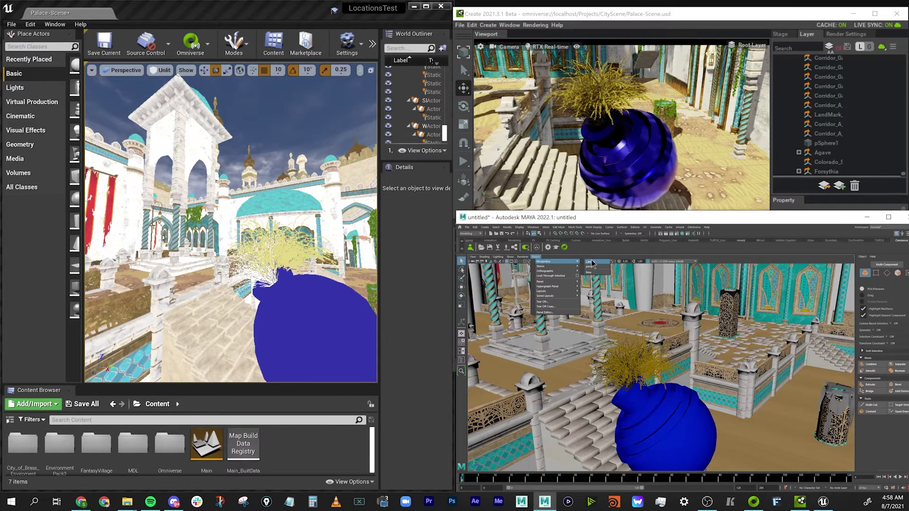
left_click(591, 262)
left_click(124, 70)
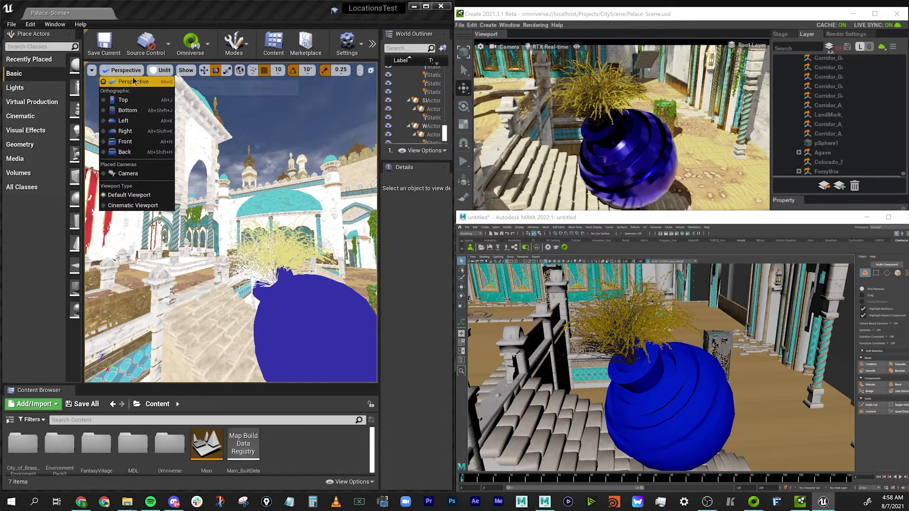
left_click(128, 174)
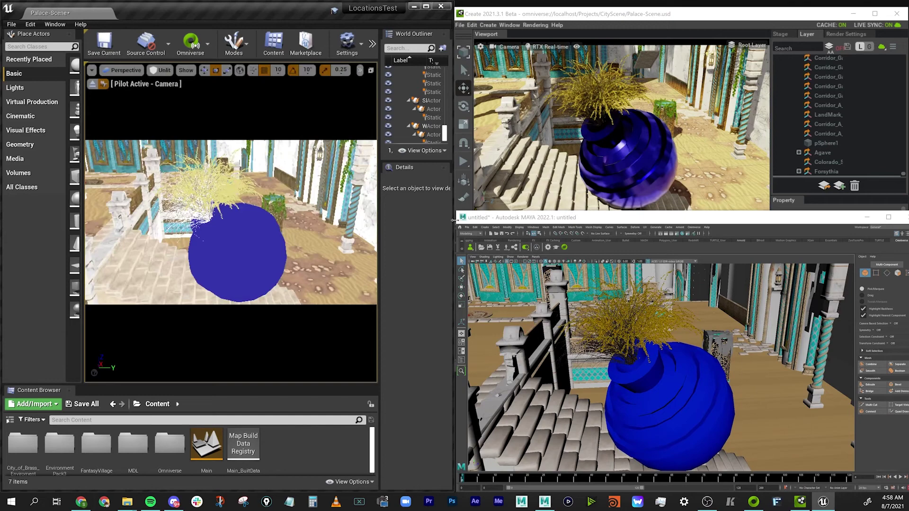
left_click_drag(654, 365, 662, 339, "alt")
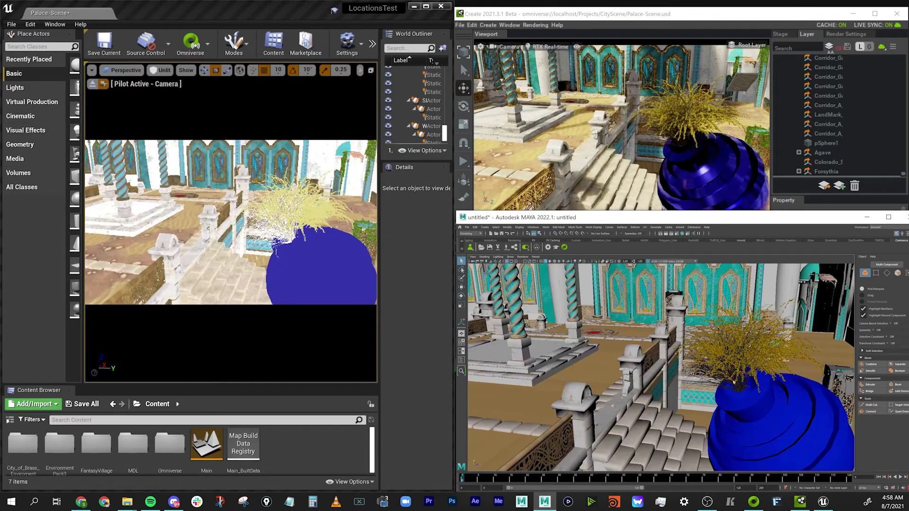
- Fly the shared camera around the blue vase, the domed pavilion and down to the floor tiles
left_click(649, 132)
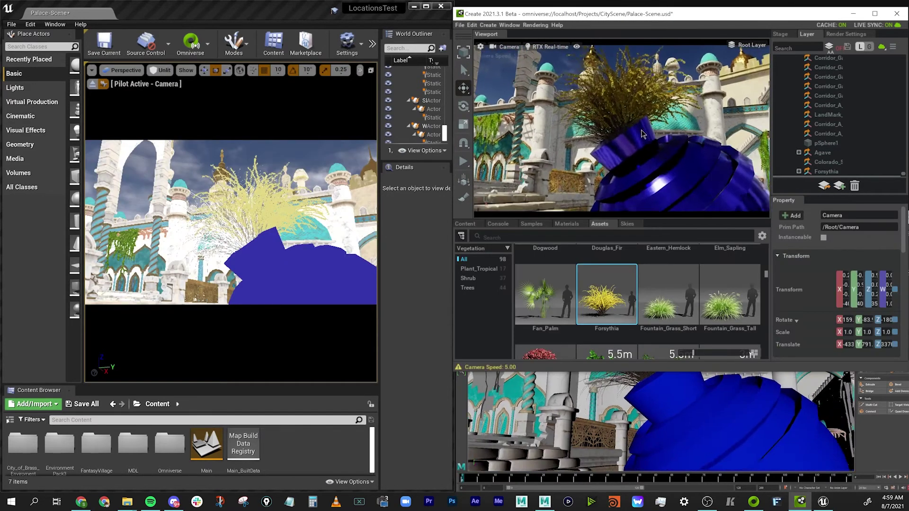
right_click_drag(647, 132, 624, 216)
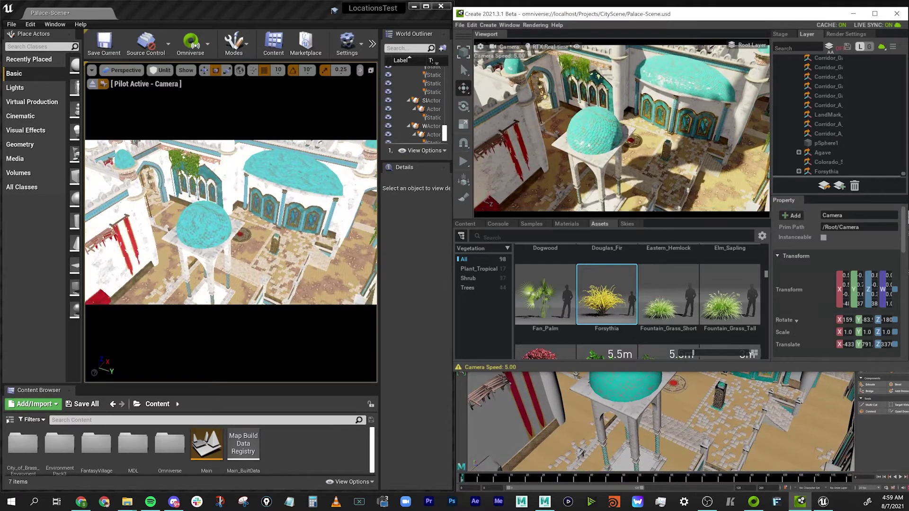
left_click(153, 74)
right_click_drag(630, 138, 438, 122)
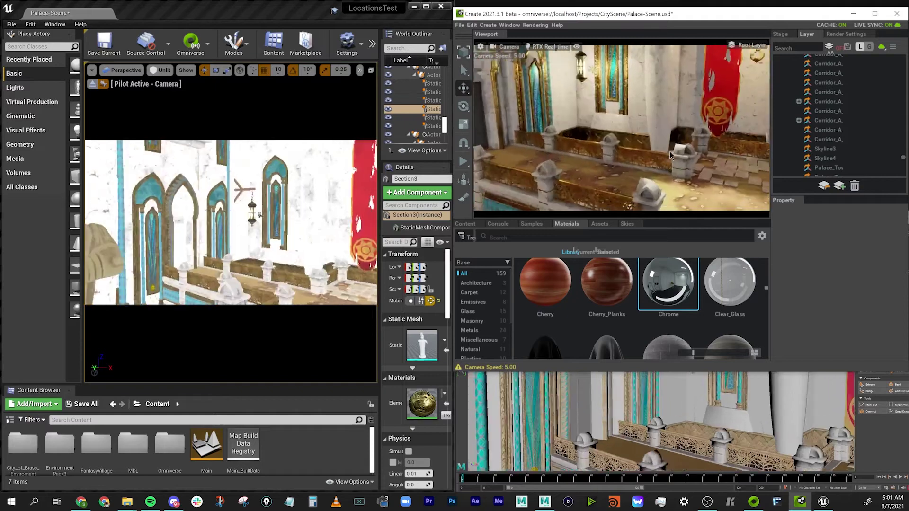
right_click_drag(683, 152, 692, 125)
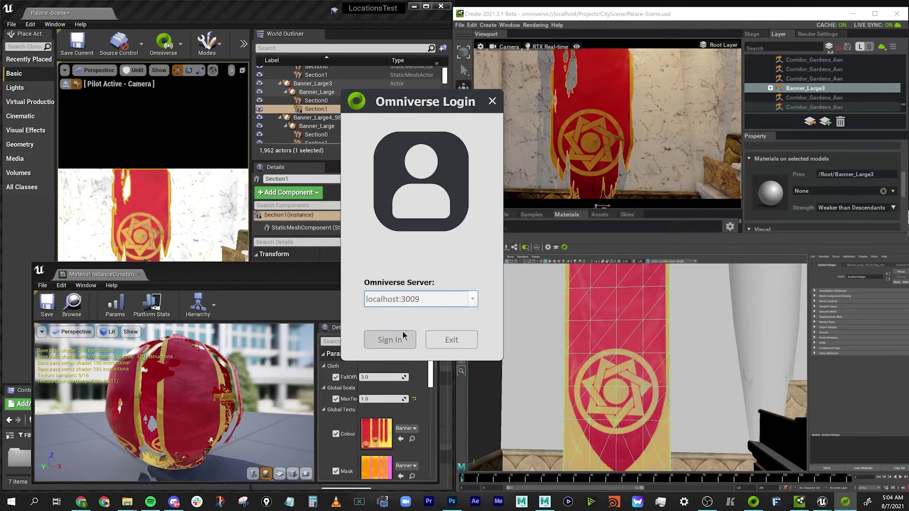
- Mount the Omniverse drive and browse to Projects > CityScene > Materials > Textures
left_click(405, 339)
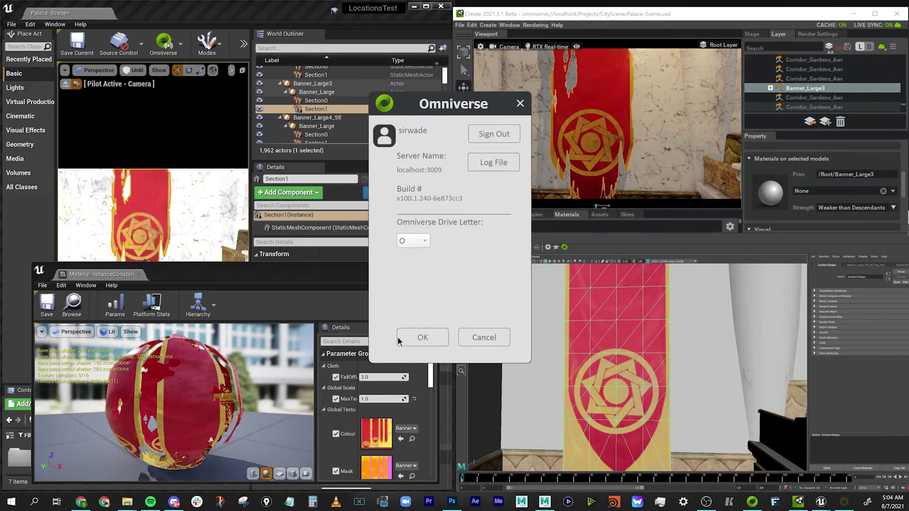
left_click(420, 242)
left_click(421, 243)
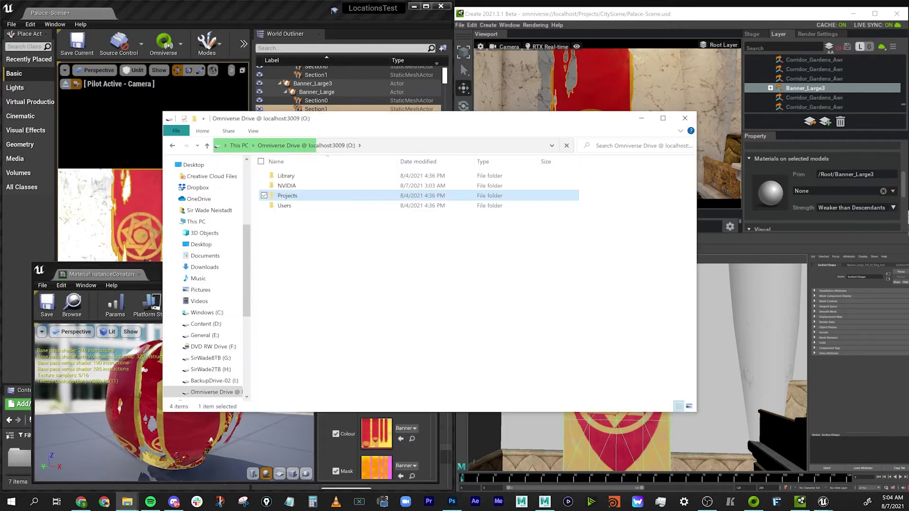
double_click(317, 194)
double_click(324, 177)
double_click(320, 176)
left_click(319, 174)
double_click(319, 176)
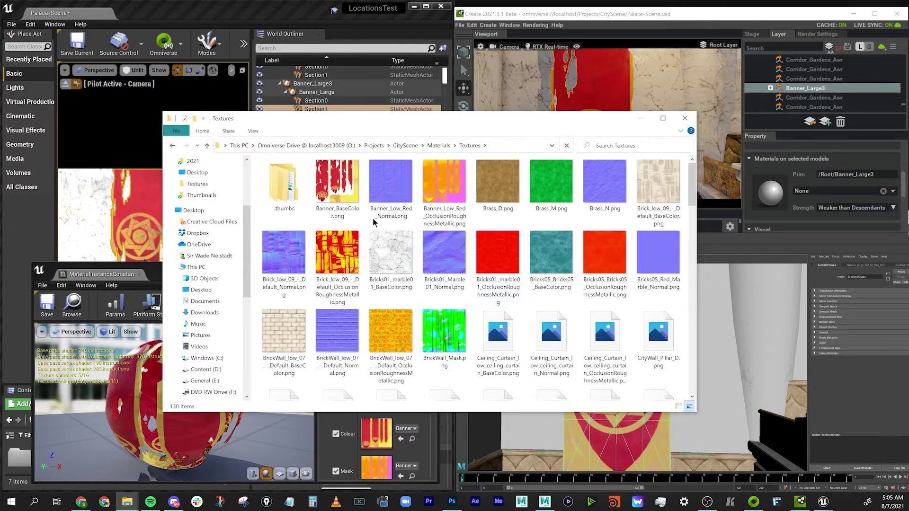
- Open Banner_BaseColor.png and add a Hue/Saturation layer shifting Hue to -100 for purple
double_click(338, 199)
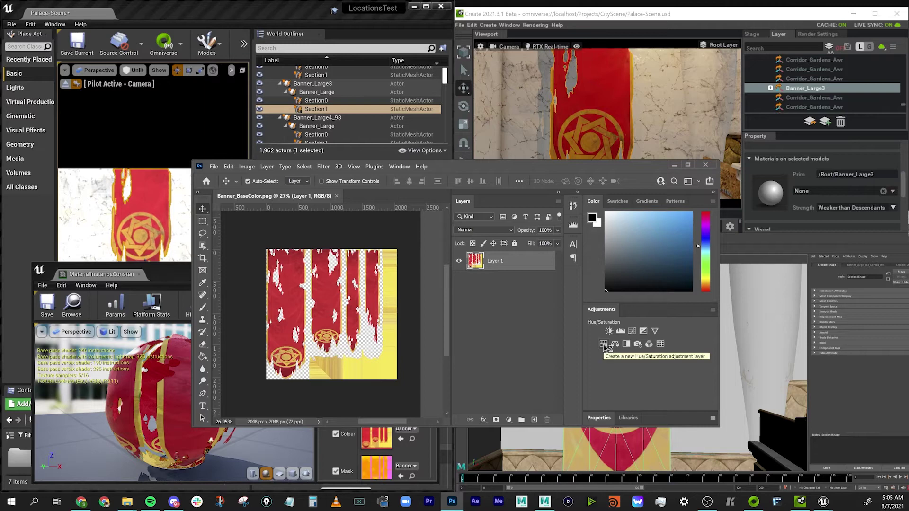
left_click(603, 344)
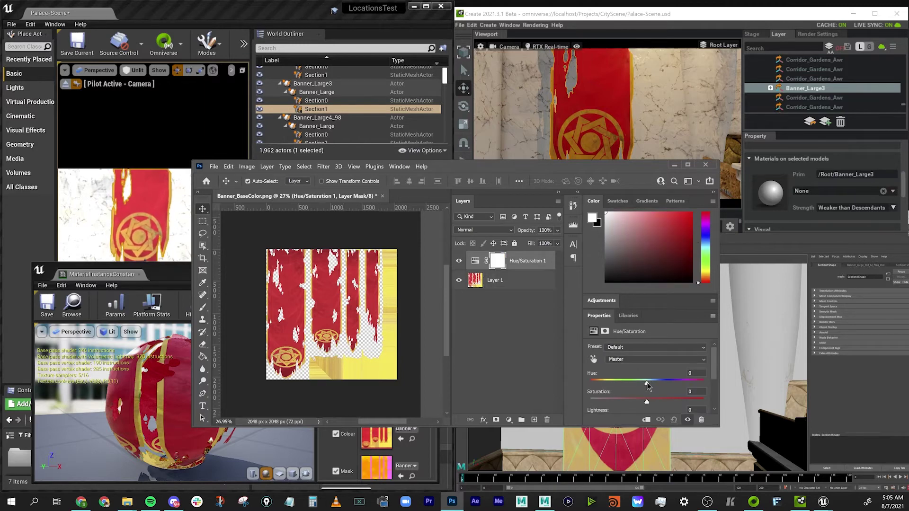
left_click_drag(648, 386, 604, 374)
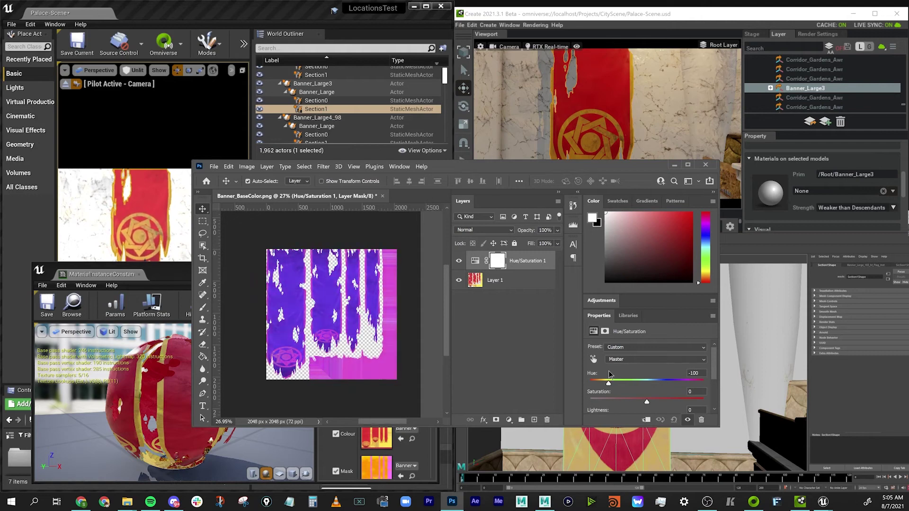
- Save the recoloured banner texture with Ctrl+S and check the banner in Unreal and Omniverse Create
left_click(468, 332)
key("ctrl+s")
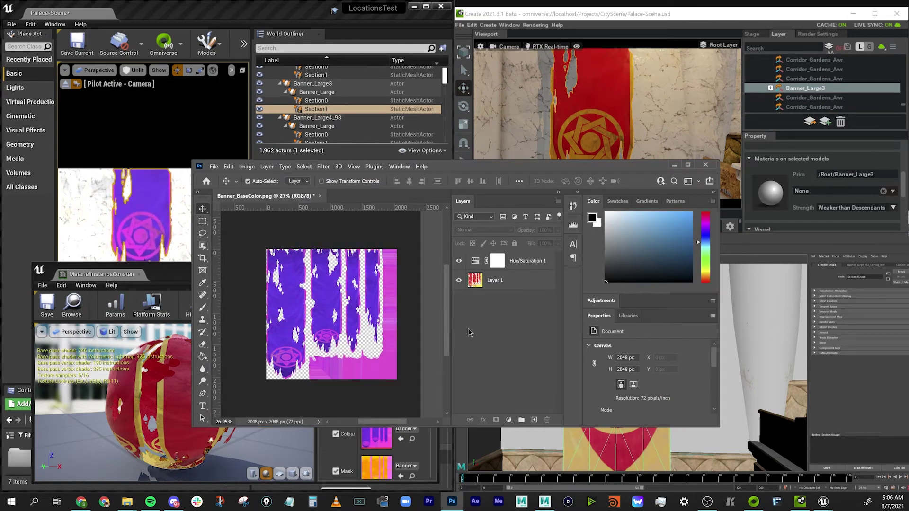
left_click(160, 275)
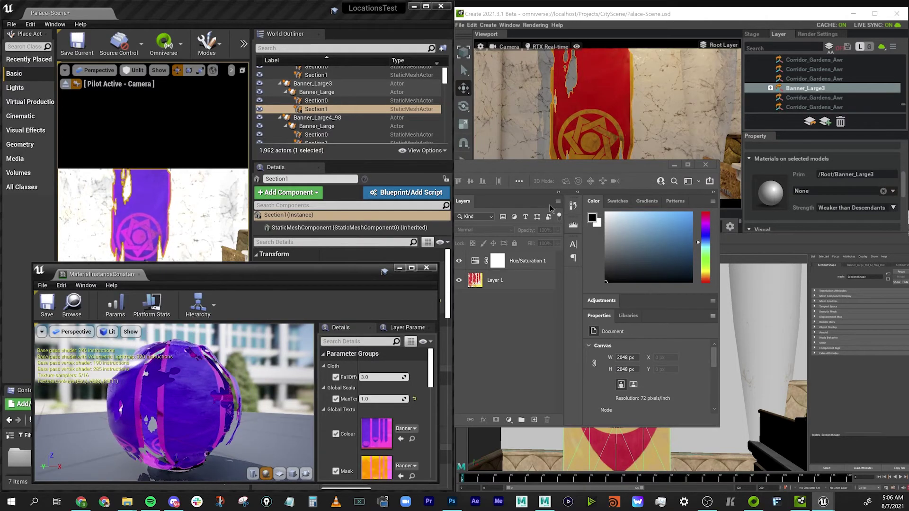
left_click(599, 128)
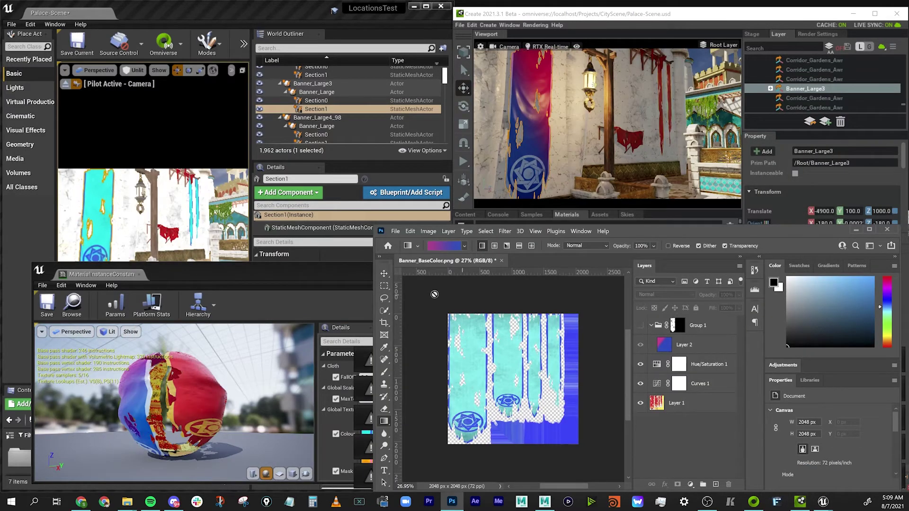
left_click(304, 305)
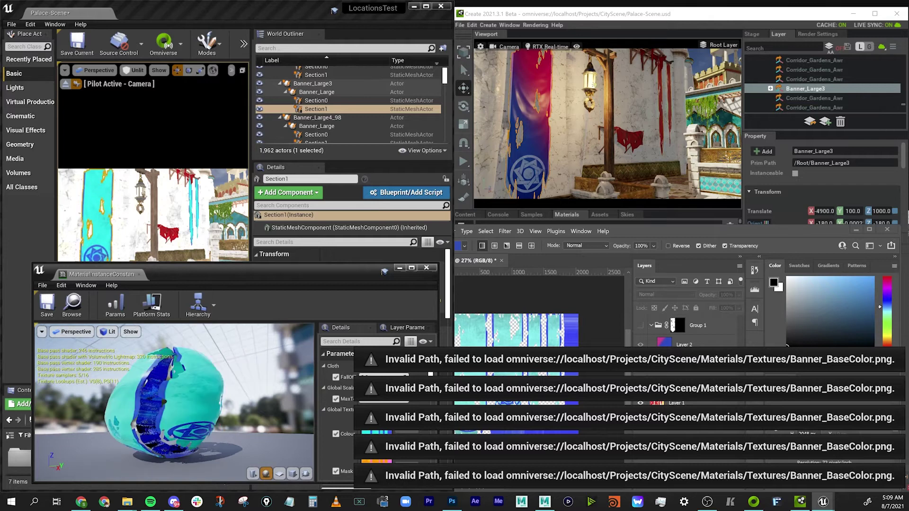
left_click(566, 120)
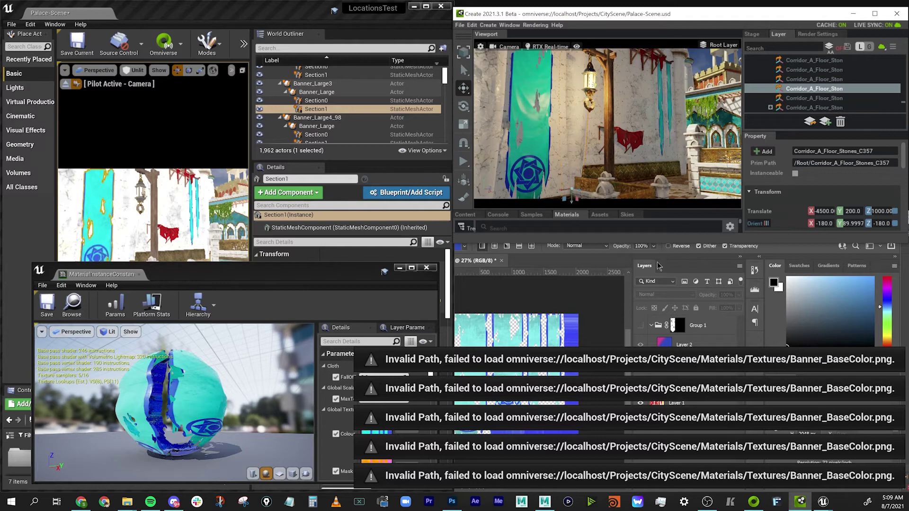
left_click(685, 271)
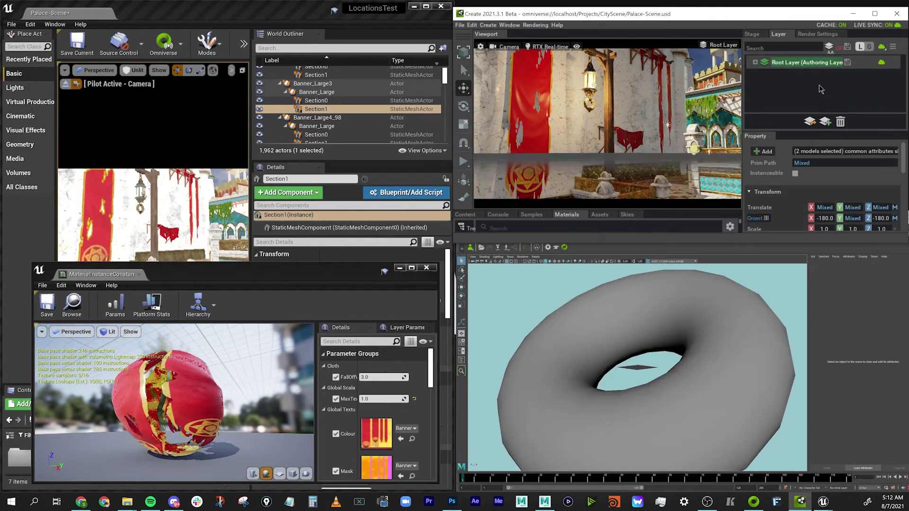
- Create a Palace-Maya.usd sublayer in the Layer panel, declining the content transfer
left_click(819, 87)
left_click(826, 122)
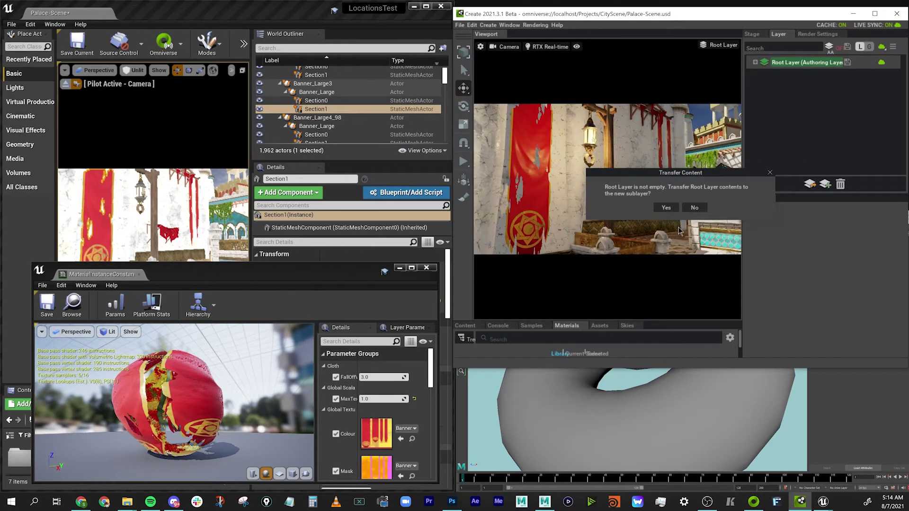
left_click(696, 208)
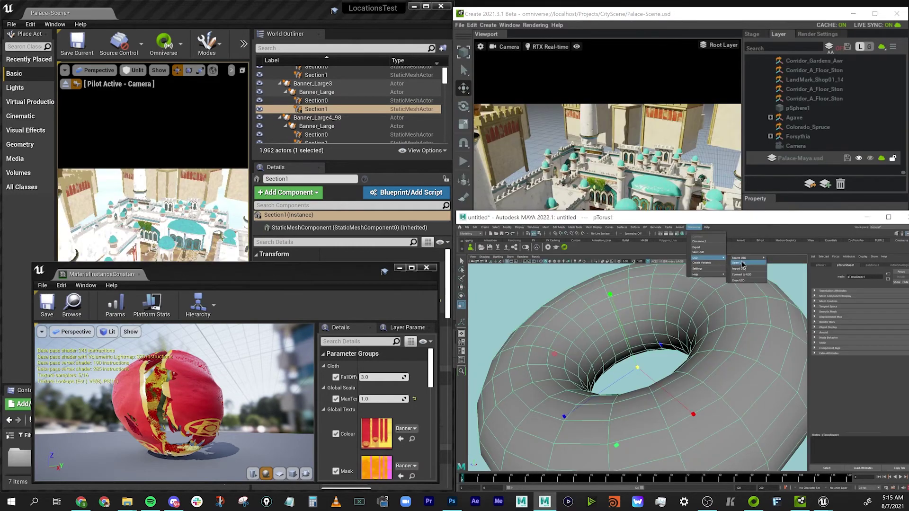
- Open Palace-Maya.usd from Omniverse in Maya and start a live session
left_click(741, 263)
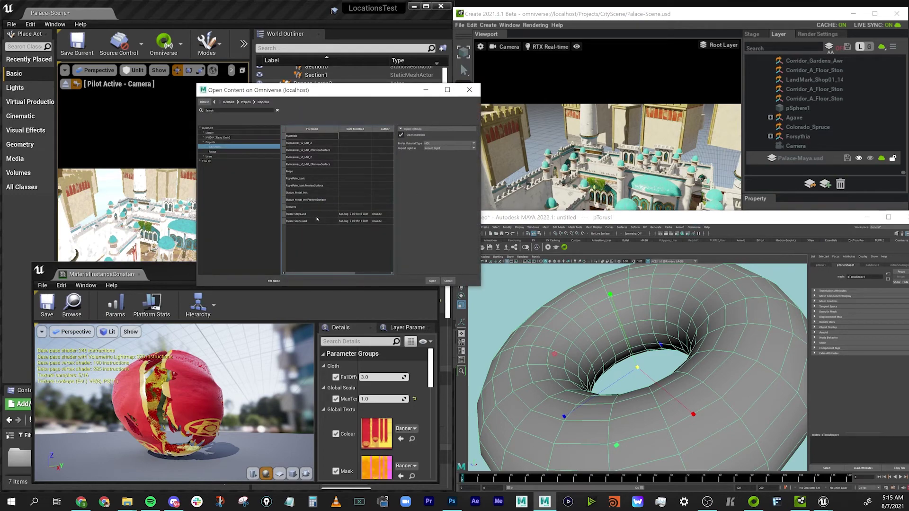
left_click(435, 282)
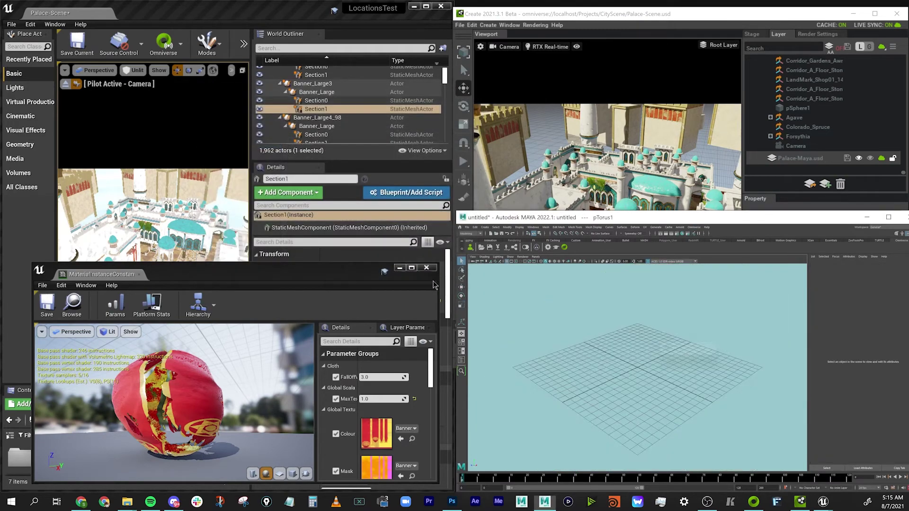
left_click(526, 250)
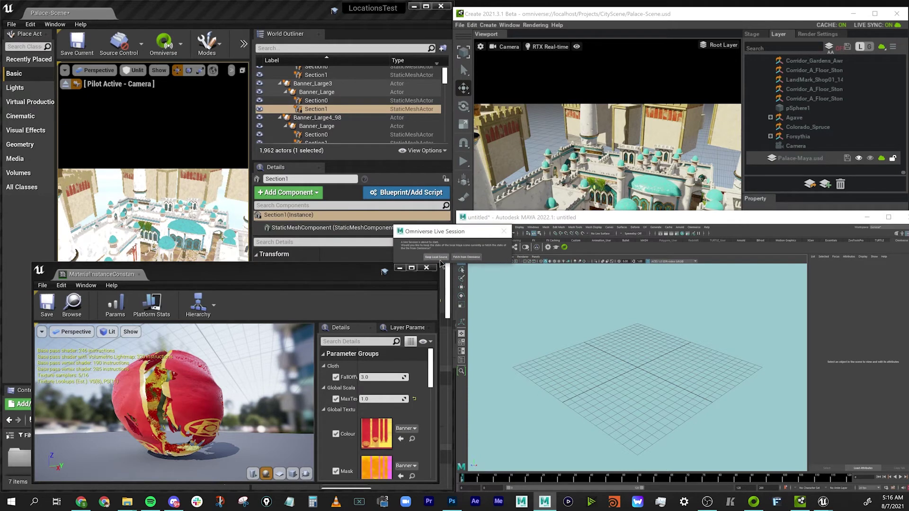
- Fetch the live scene from Omniverse and shrink the cone slightly in Maya
left_click(467, 257)
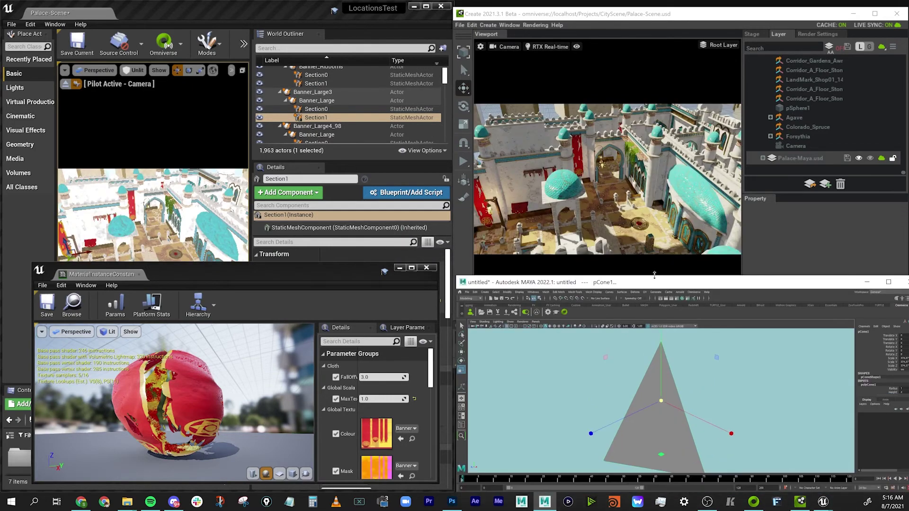
scroll(697, 389, "down", 3)
scroll(696, 389, "up", 6)
left_click_drag(697, 389, 699, 389)
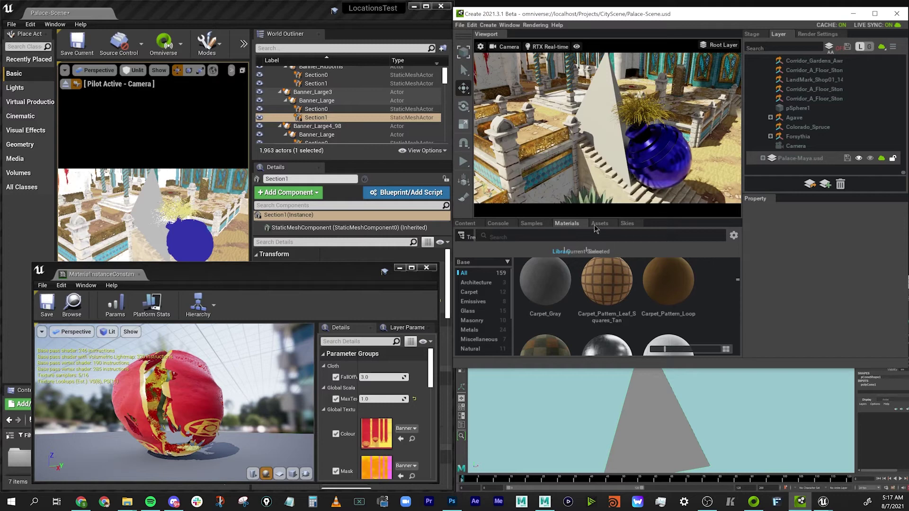
scroll(606, 308, "down", 3)
- Apply Cast_Metal_Silver_Vein to the cone and rotate it to a new angle
left_click_drag(607, 294, 599, 127)
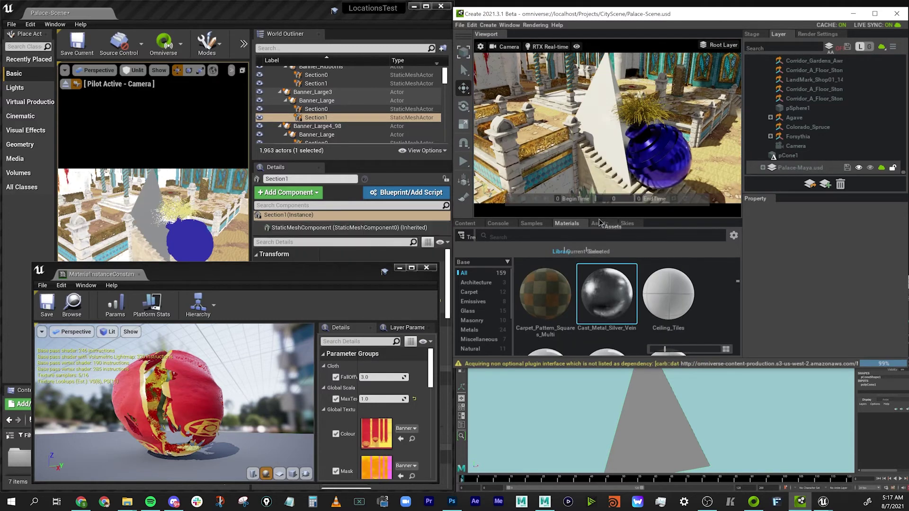
left_click(617, 135)
key("e")
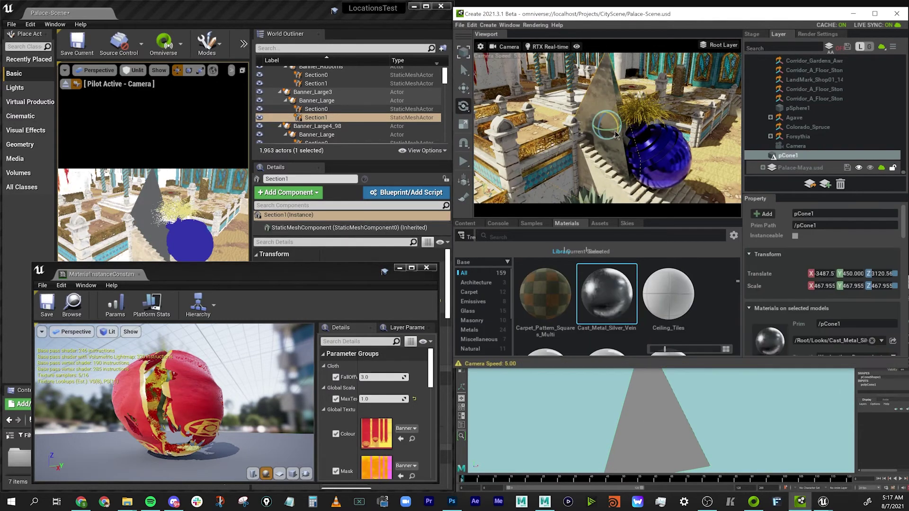
left_click_drag(609, 133, 622, 144)
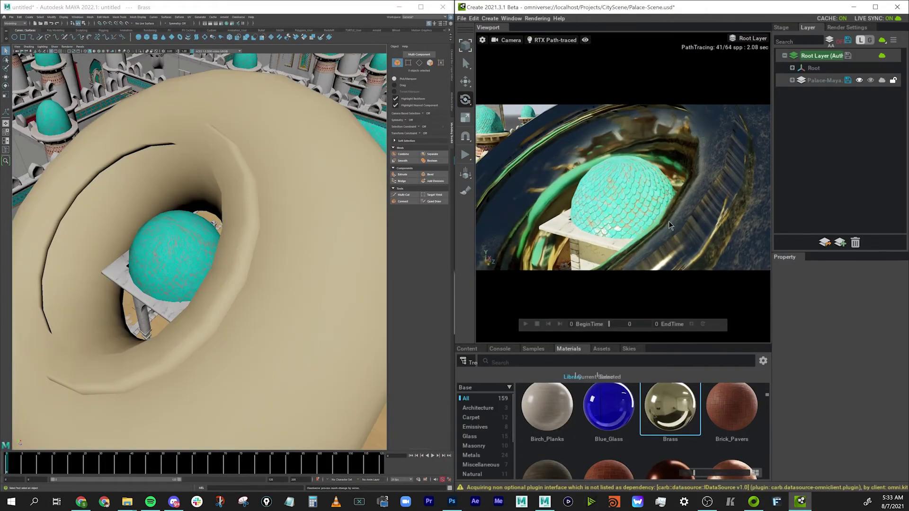
- In Omniverse Create, apply the Brushed_Antique_Copper material to the brass torus
mouse_move(675, 221)
right_mouse_down()
mouse_move(697, 224)
mouse_move(661, 230)
right_mouse_up()
scroll(682, 422, "down", 3)
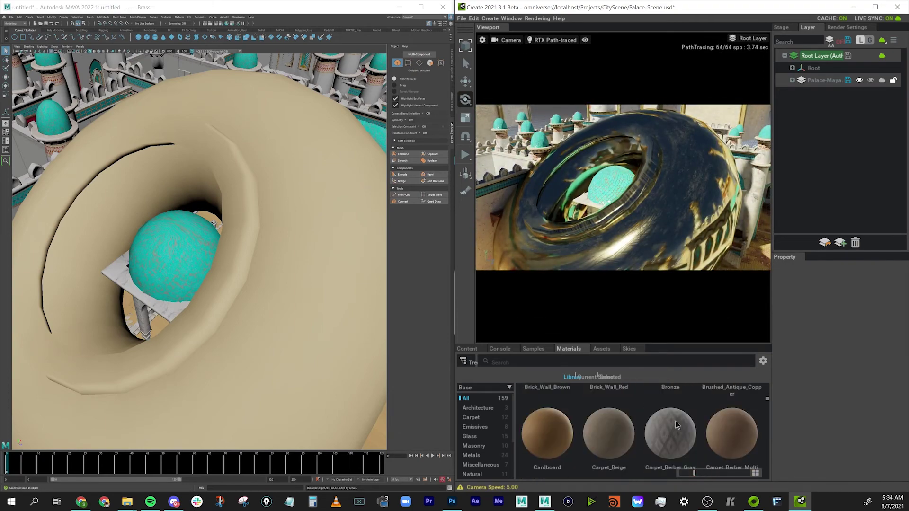
scroll(682, 422, "up", 2)
mouse_move(732, 419)
left_mouse_down()
mouse_move(700, 202)
mouse_move(623, 228)
left_mouse_up()
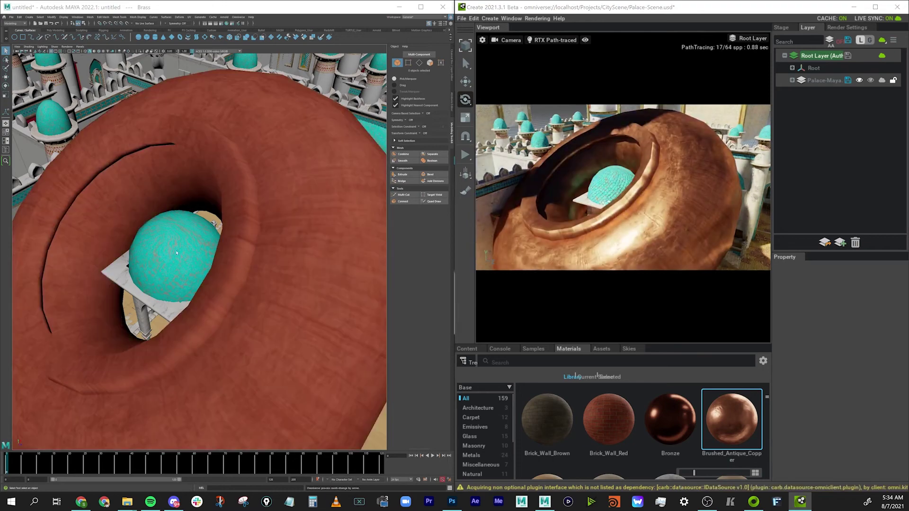
scroll(199, 247, "down", 5)
- In Maya, select the torus and squash it flat along its axis
left_click_drag(268, 270, 206, 266, "alt")
left_click(249, 261)
key("w")
key("r")
left_click_drag(129, 198, 172, 244)
- Move the torus beside the domed pavilion
key("q")
left_click_drag(231, 258, 289, 303, "alt")
key("w")
right_click_drag(289, 303, 332, 280, "alt")
- Shrink the torus uniformly into a small ring by the pavilion
key("r")
left_click_drag(311, 219, 266, 222)
key("q")
middle_click_drag(311, 223, 286, 235, "alt")
left_click_drag(286, 235, 283, 222, "alt")
right_click_drag(283, 223, 308, 223, "alt")
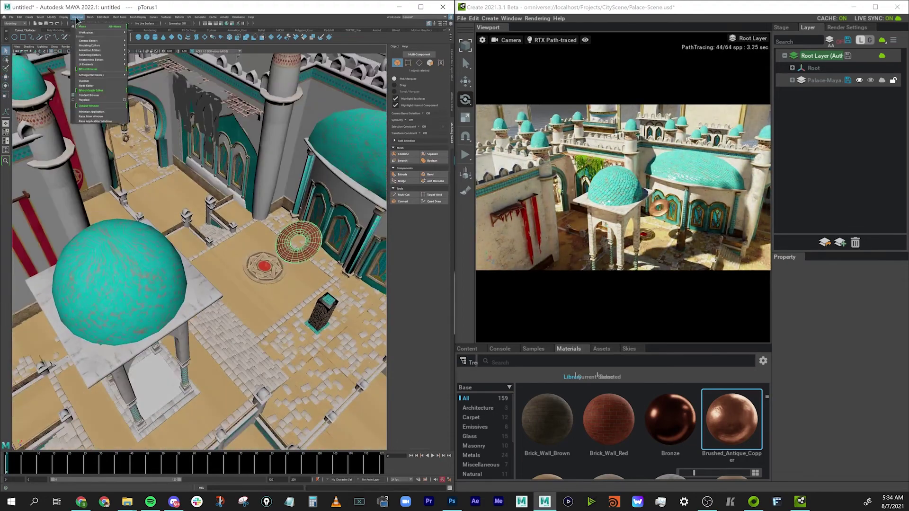